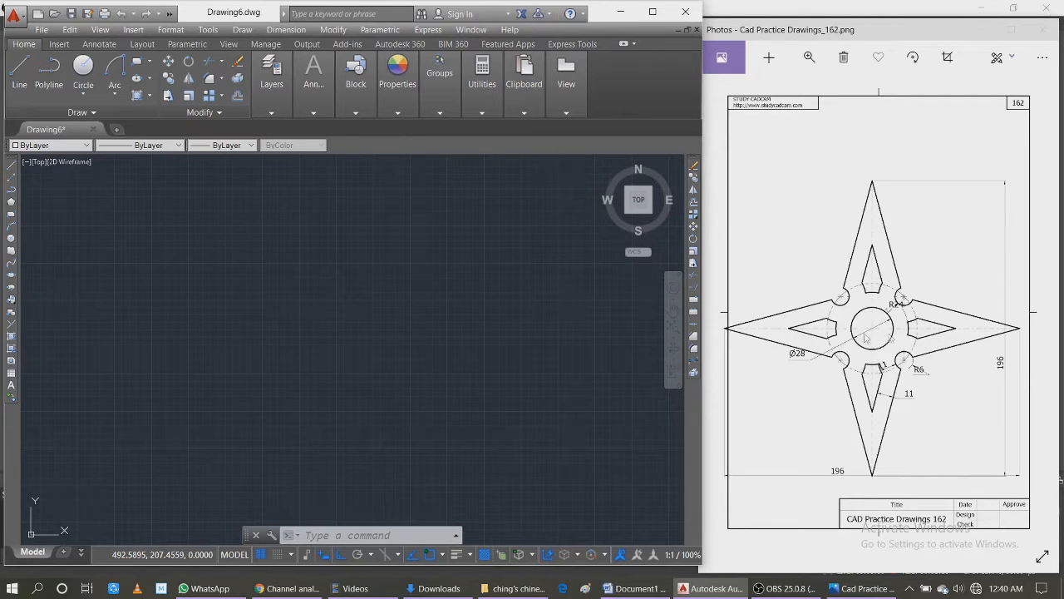
Draw a 196 by 196 square with the Rectangle tool
left_click(138, 67)
left_click(196, 249)
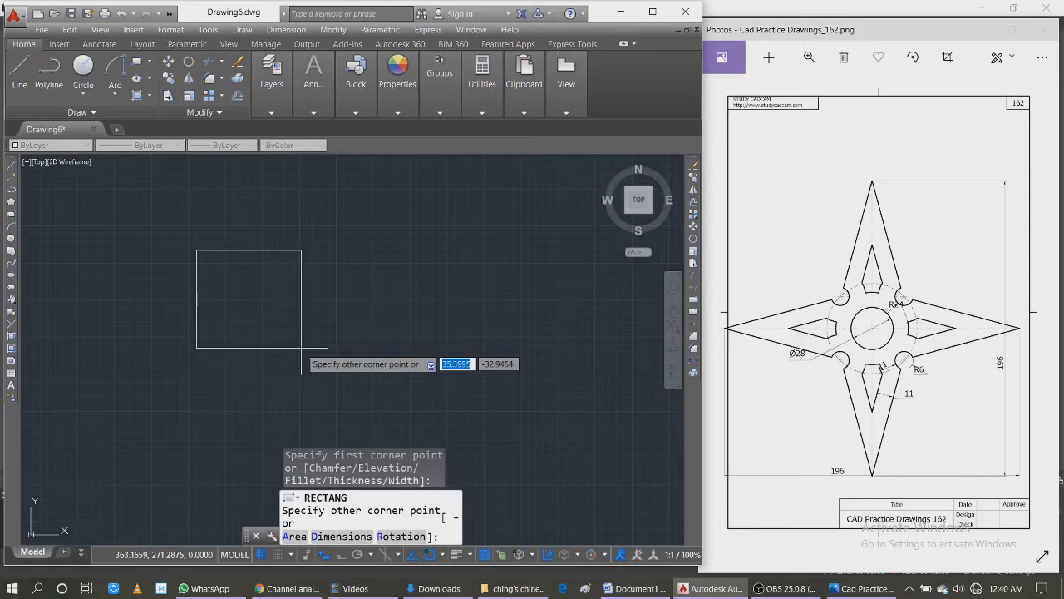
type("196")
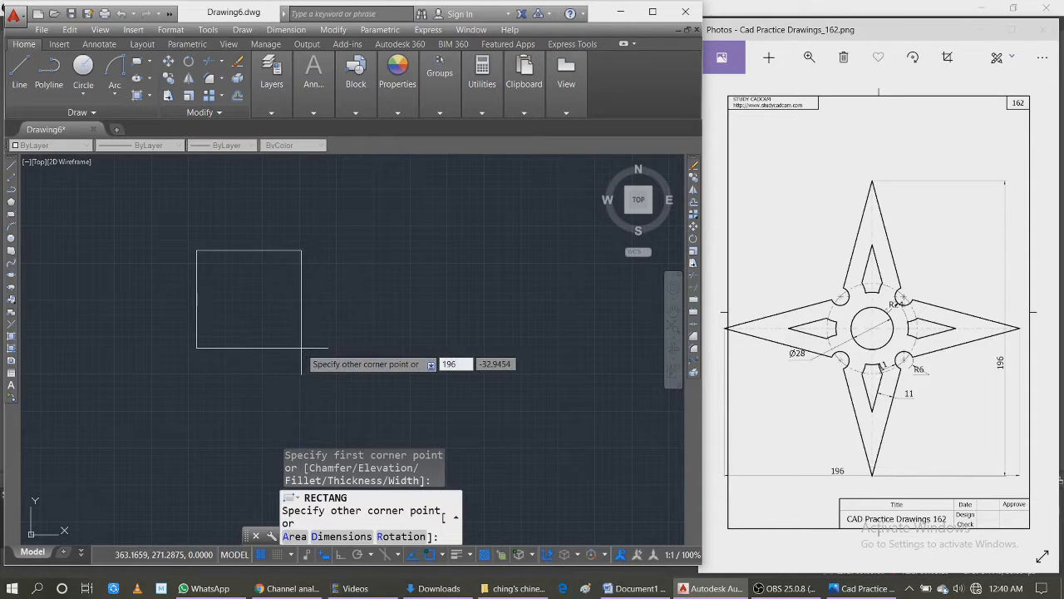
key("Tab")
type("19")
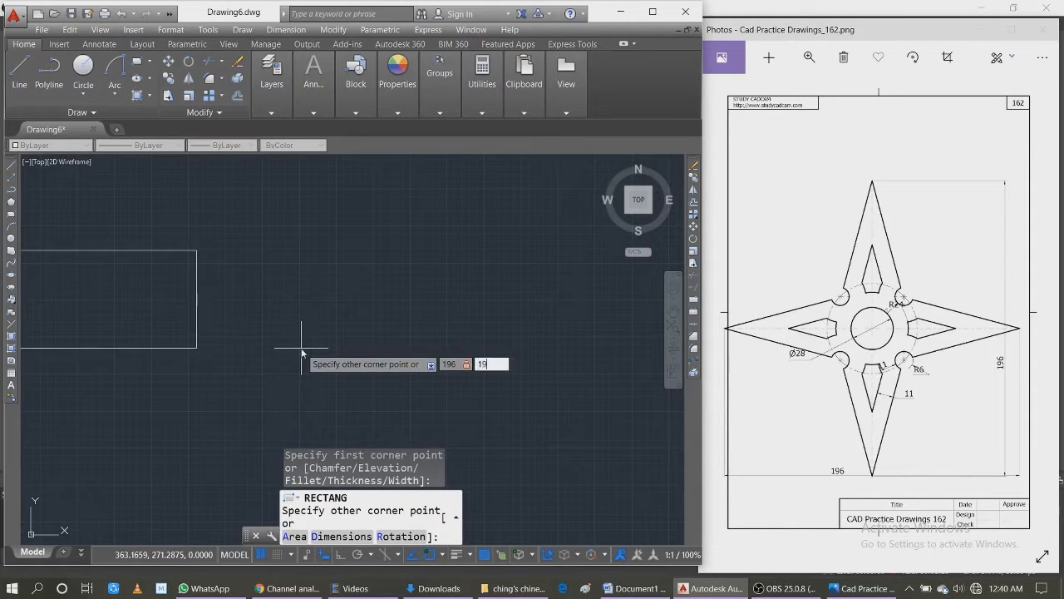
key("Return")
Move the square straight down in the drawing area, using its lower-left corner as the base point
scroll(278, 344, "down", 3)
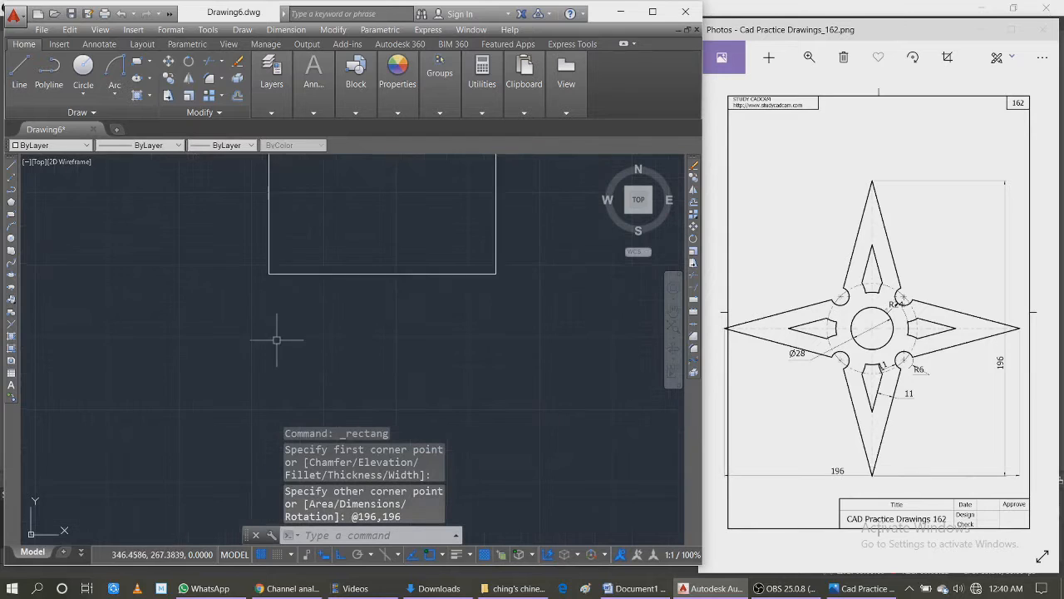
left_click(316, 304)
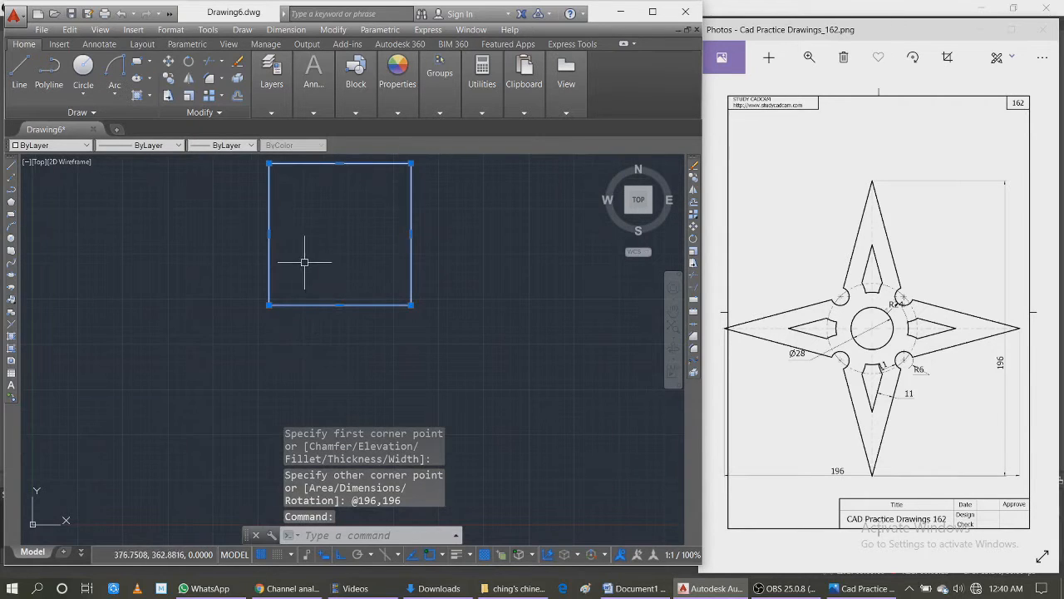
mouse_move(340, 165)
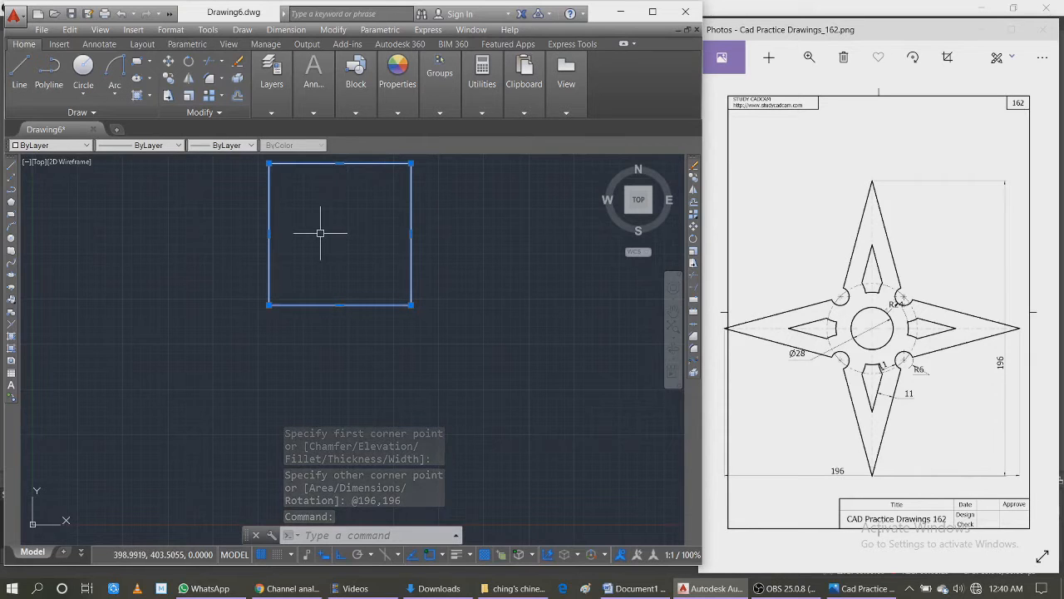
type("m")
key("Return")
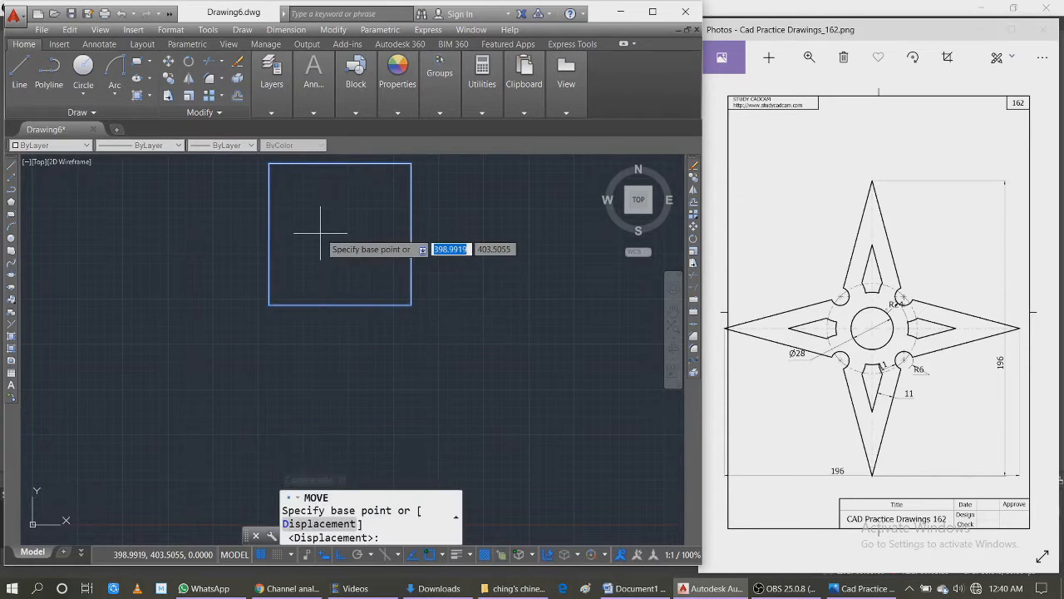
left_click(268, 304)
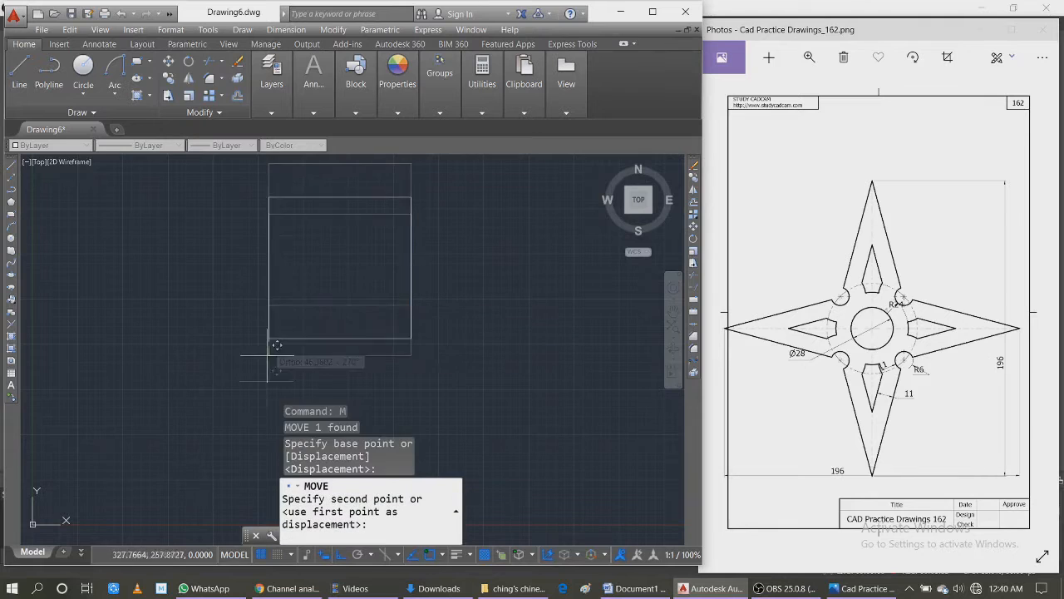
left_click(269, 458)
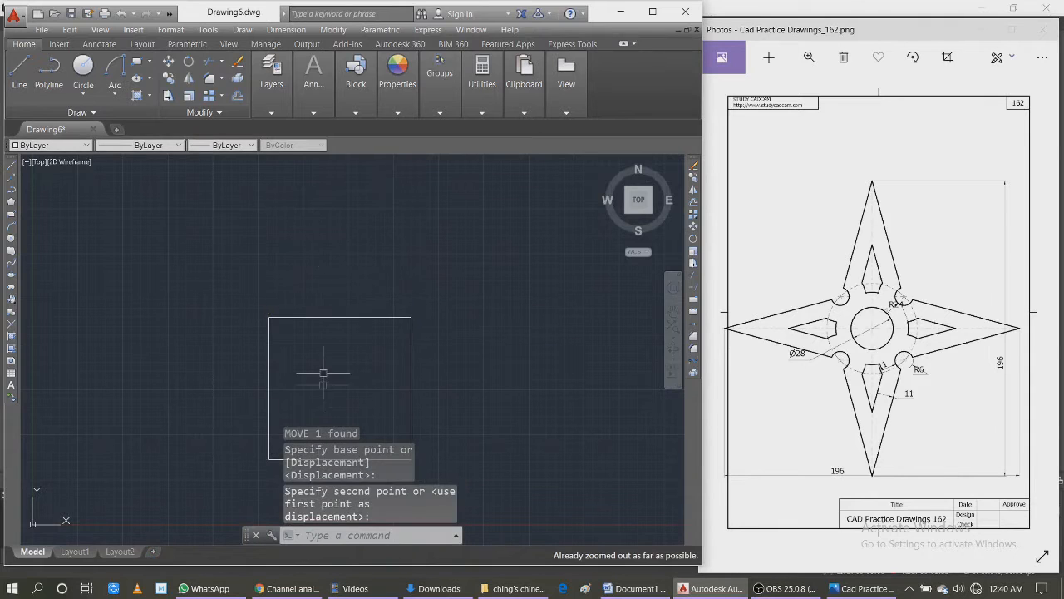
Draw vertical and horizontal centre lines joining the midpoints of the square's opposite sides
scroll(280, 481, "up", 4)
scroll(280, 480, "down", 2)
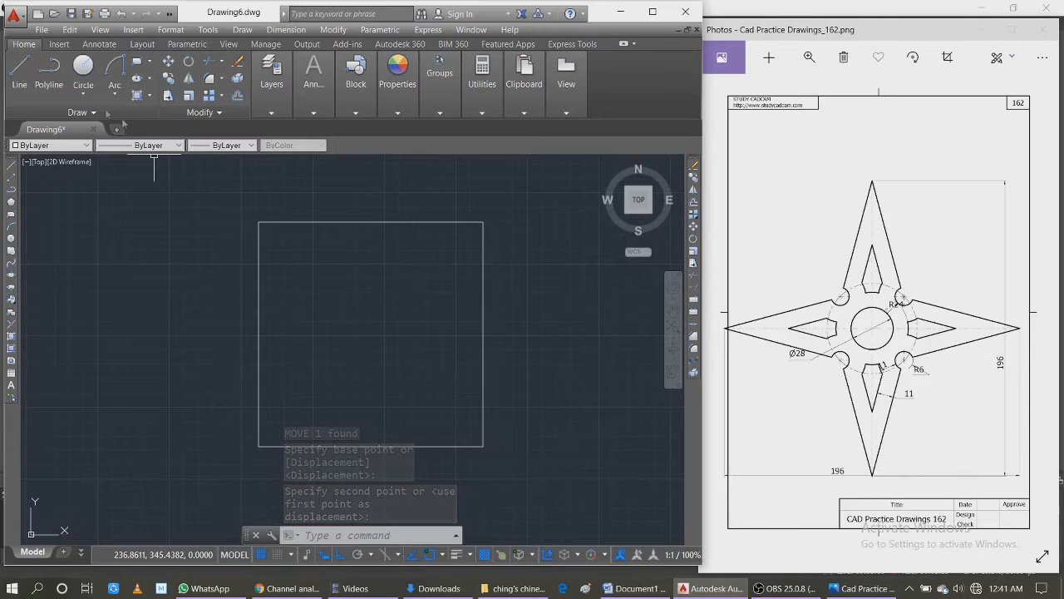
left_click(27, 79)
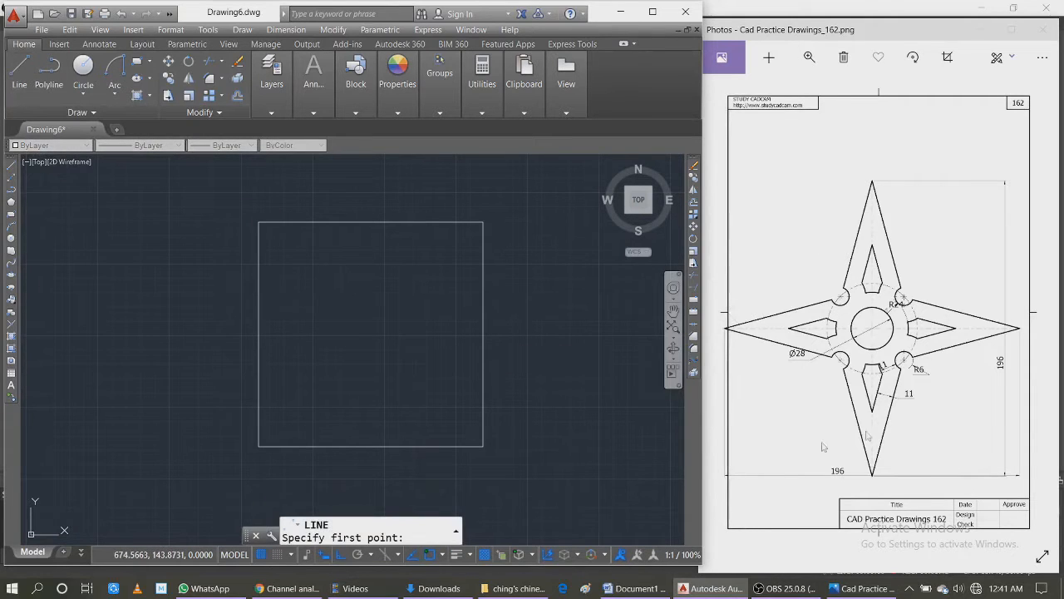
left_click(371, 222)
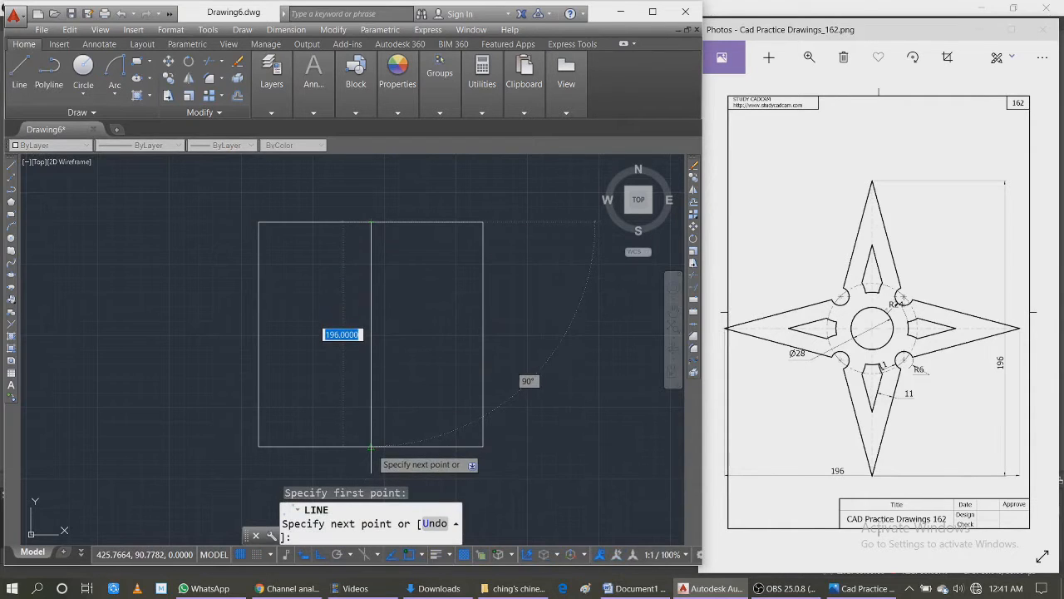
left_click(370, 447)
key("Escape")
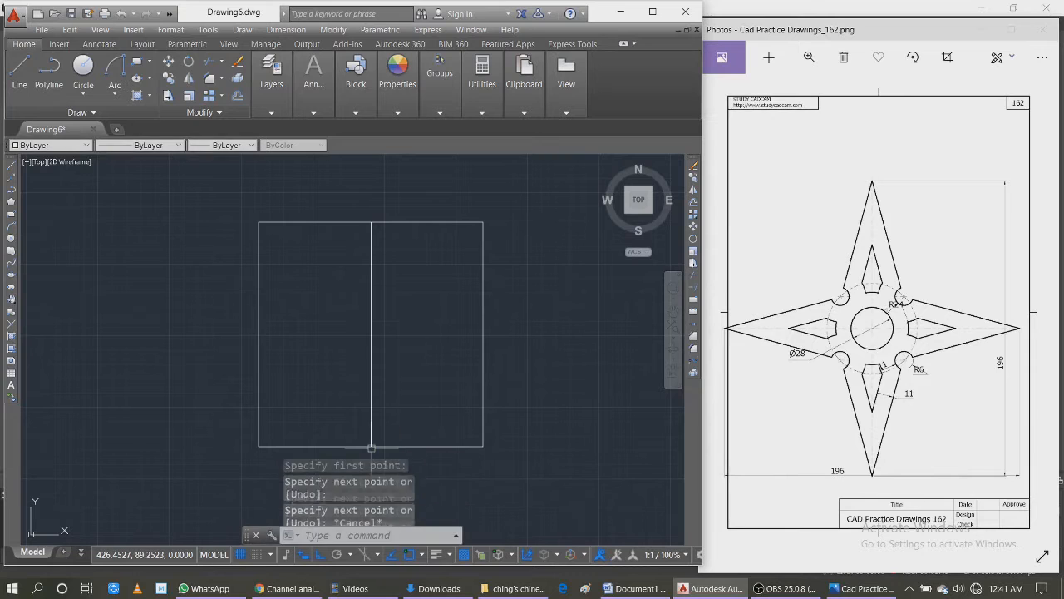
key("space")
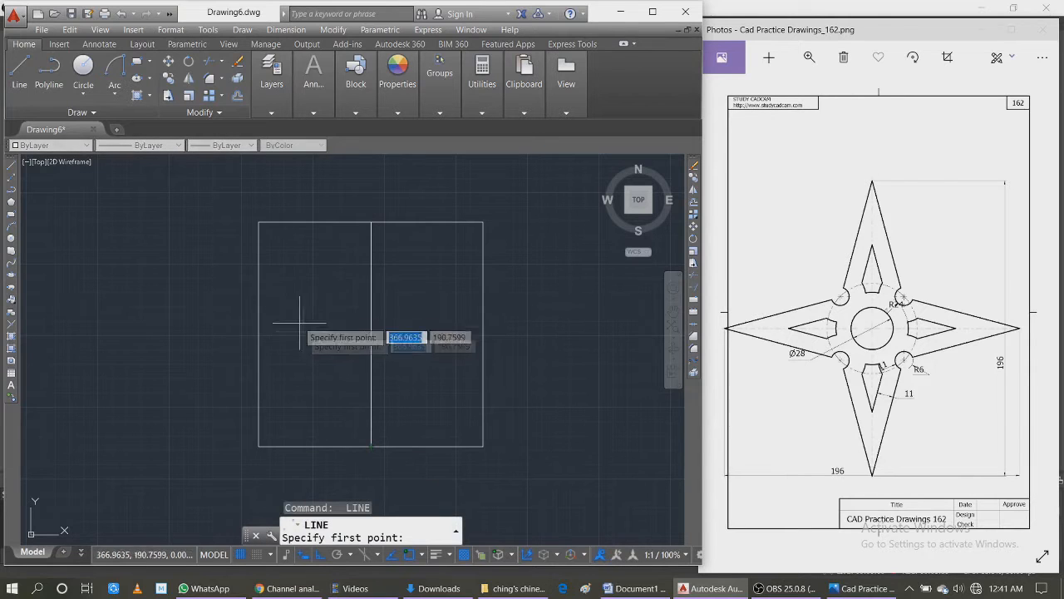
left_click(259, 334)
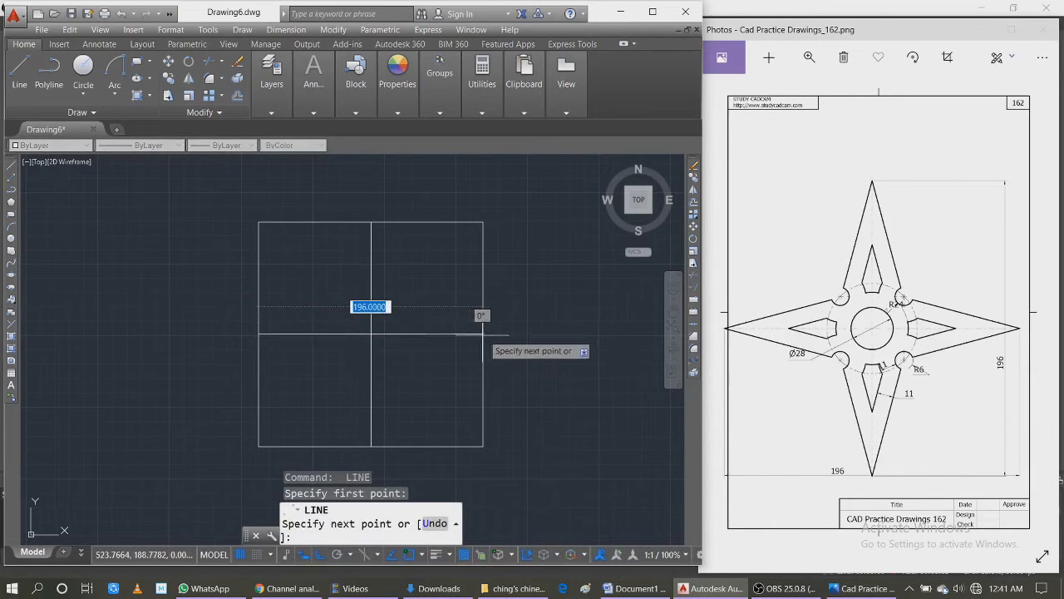
left_click(483, 334)
key("Escape")
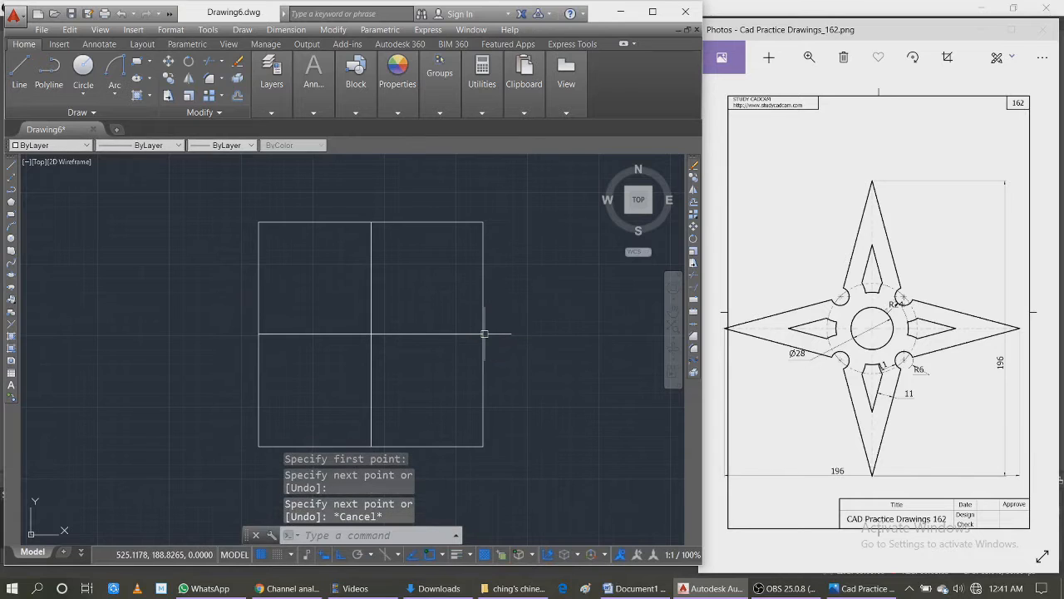
Draw a circle of diameter 28 centred on the intersection of the two centre lines
type("c")
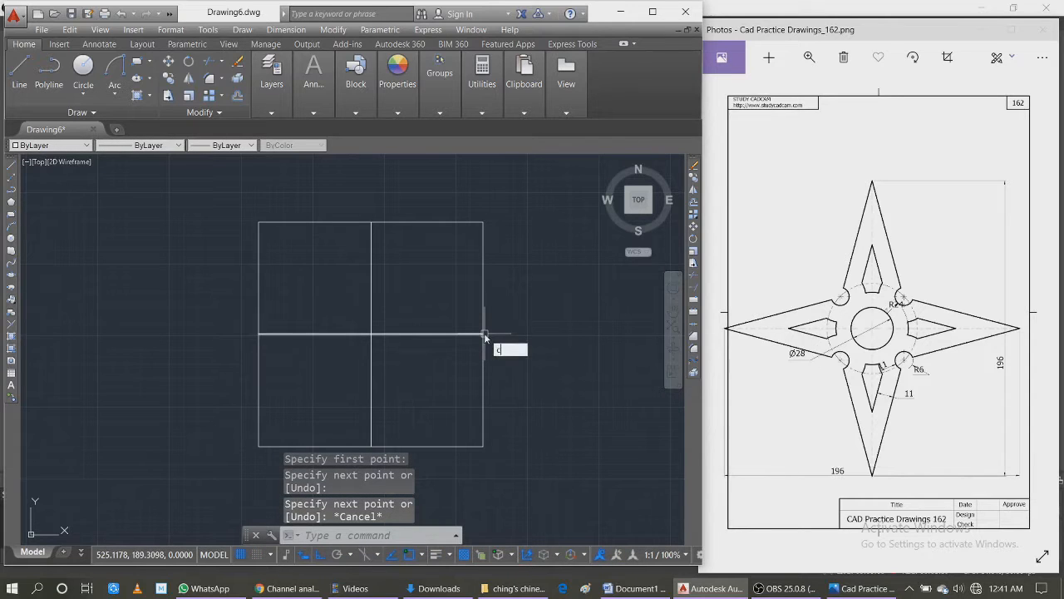
key("Return")
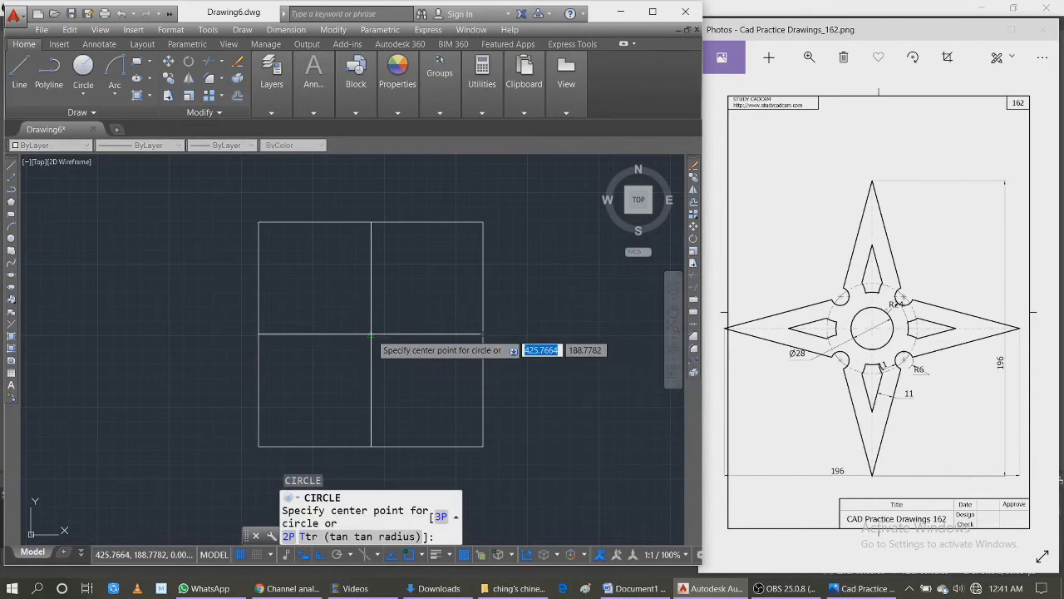
left_click(370, 334)
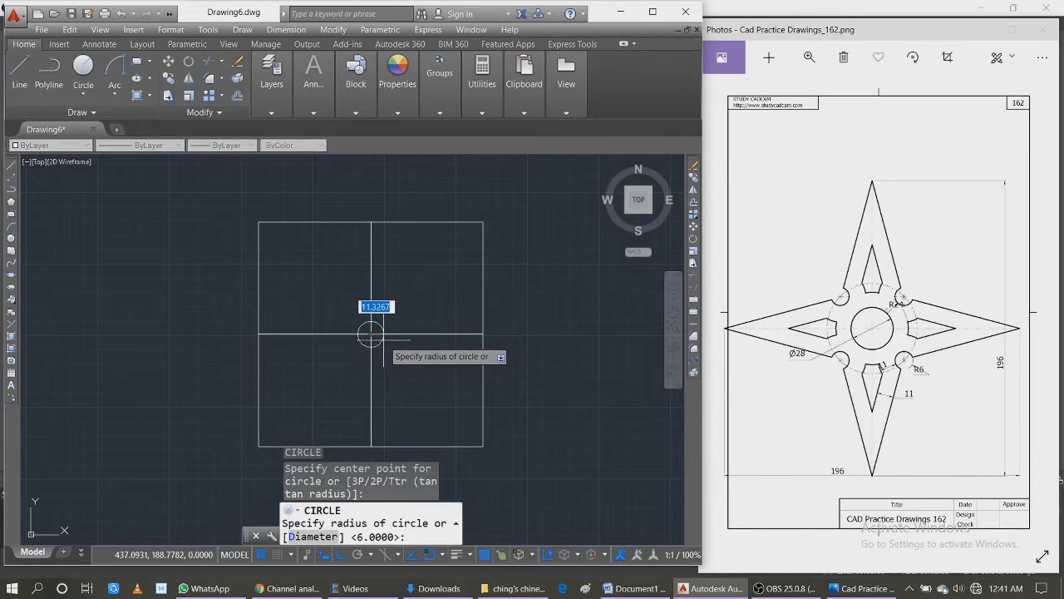
type("d")
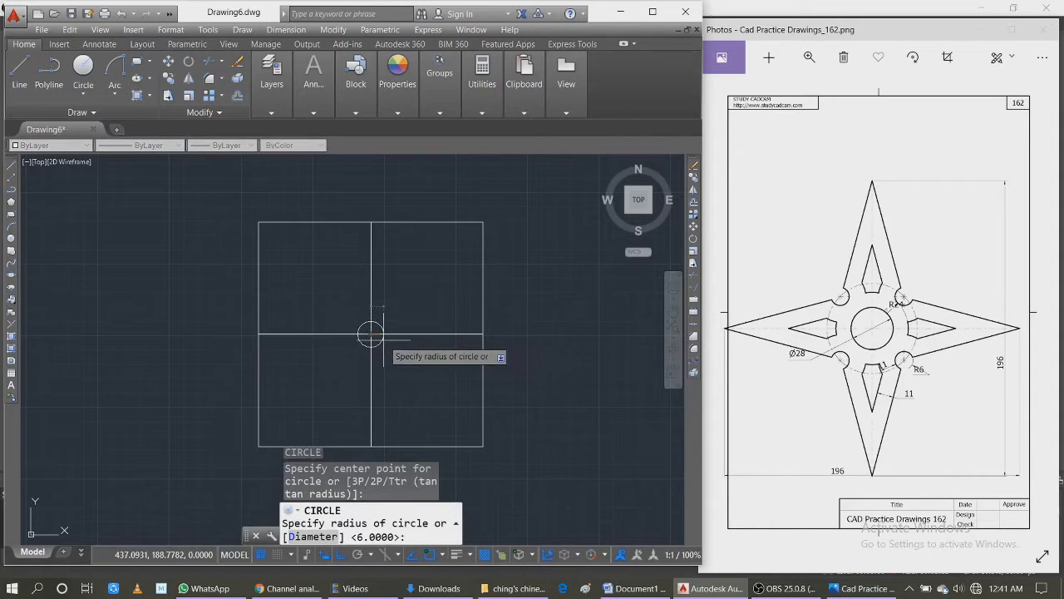
key("Return")
type("28")
key("Return")
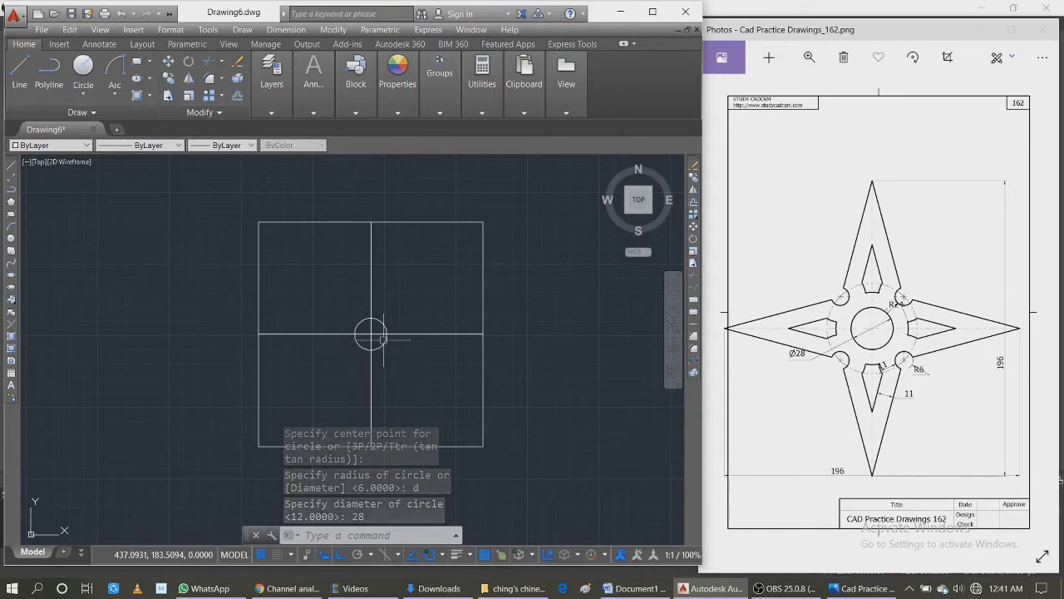
Draw a concentric circle of radius 24 at the centre of the square
key("Return")
left_click(371, 334)
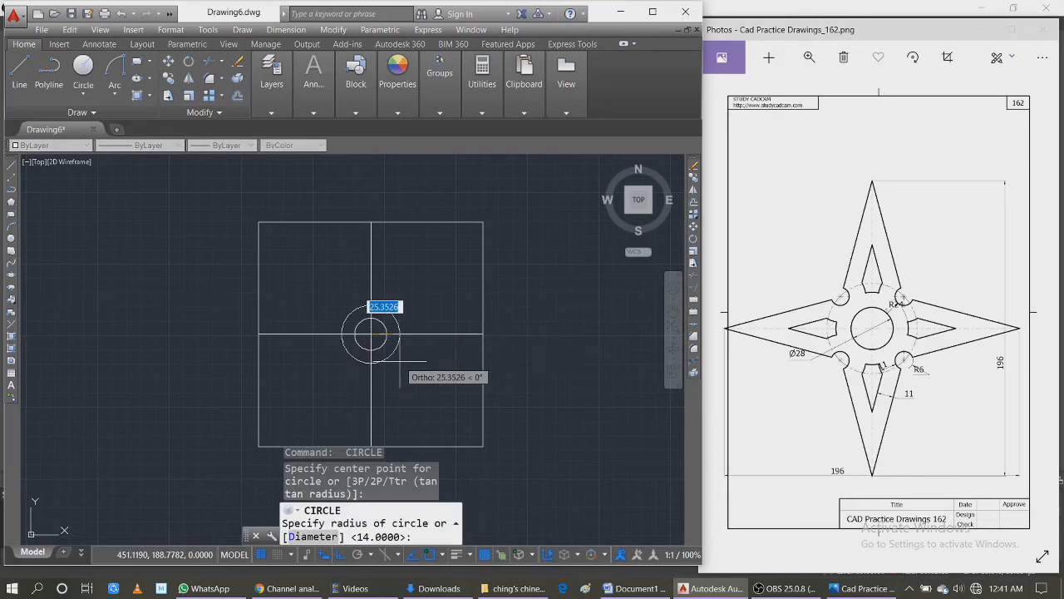
type("24")
key("Return")
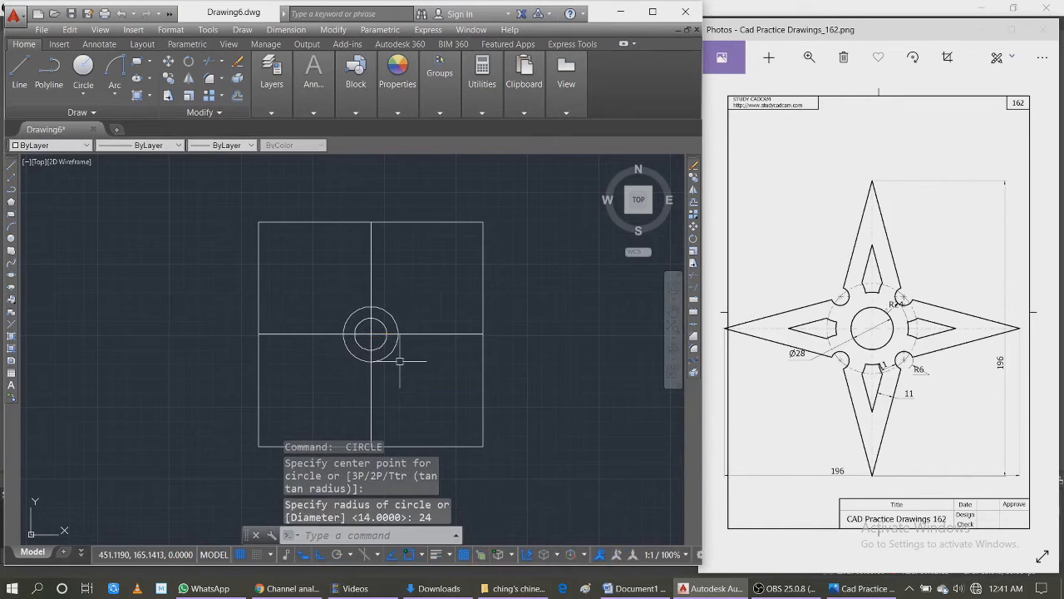
Offset the radius 24 circle outward by a distance of 11
type("OFFSET")
key("Return")
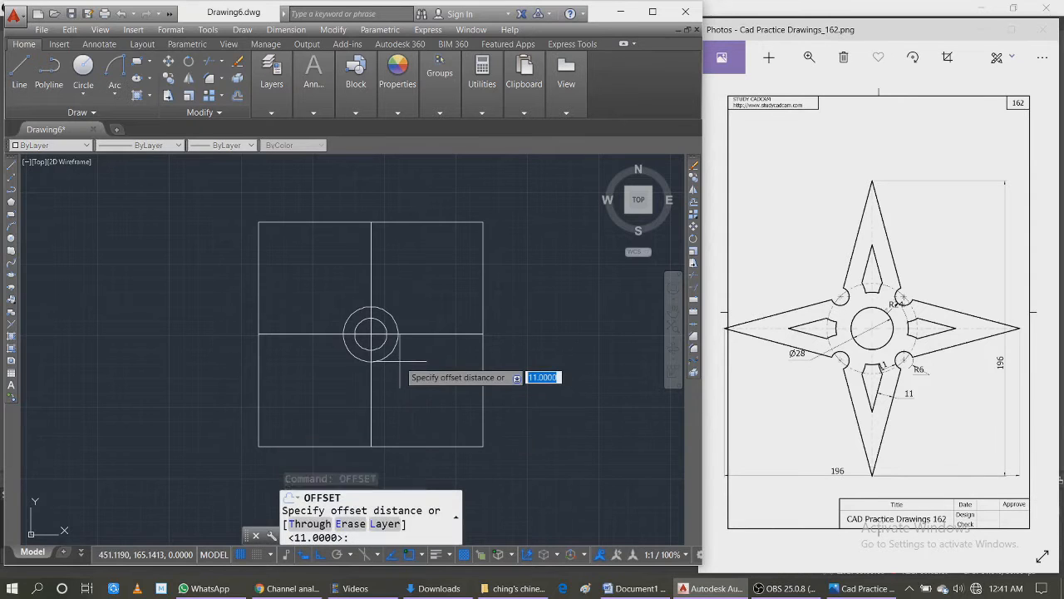
type("11")
key("Return")
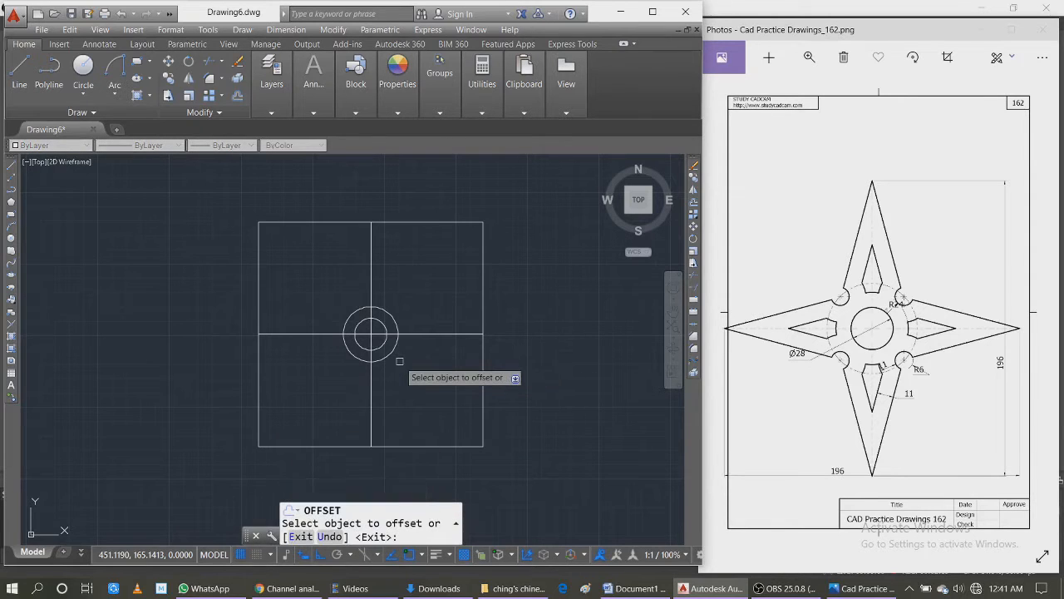
left_click(389, 352)
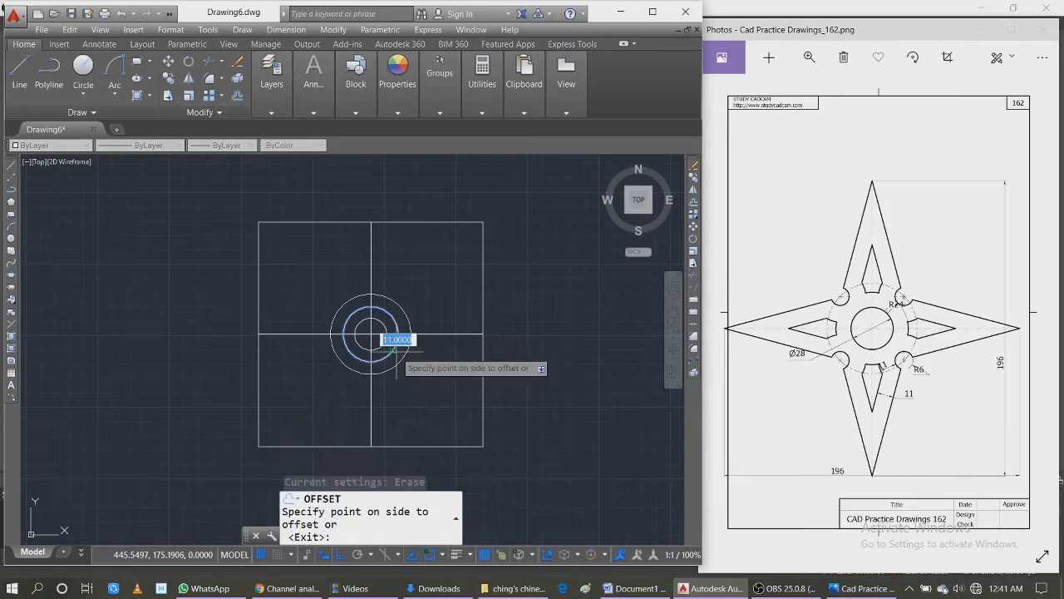
left_click(399, 355)
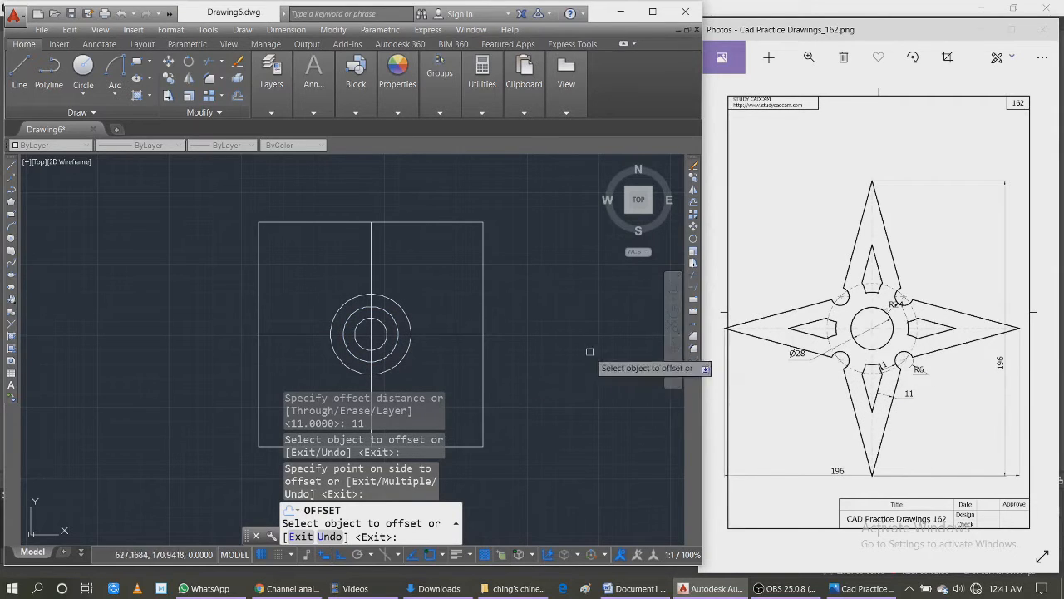
Draw a diagonal line from the square's upper-left corner to its lower-right corner
left_click(19, 70)
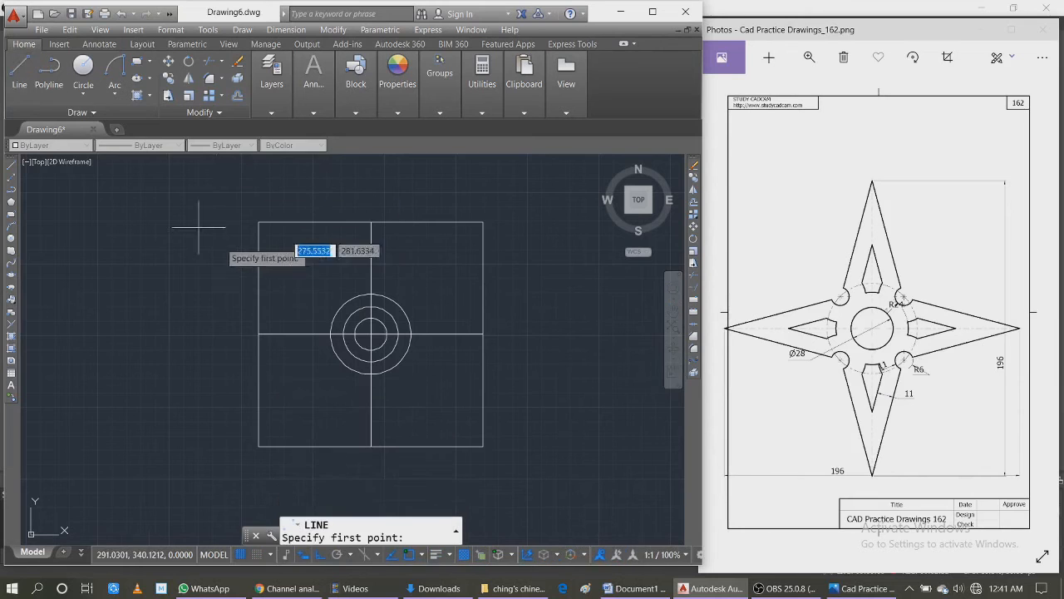
left_click(259, 222)
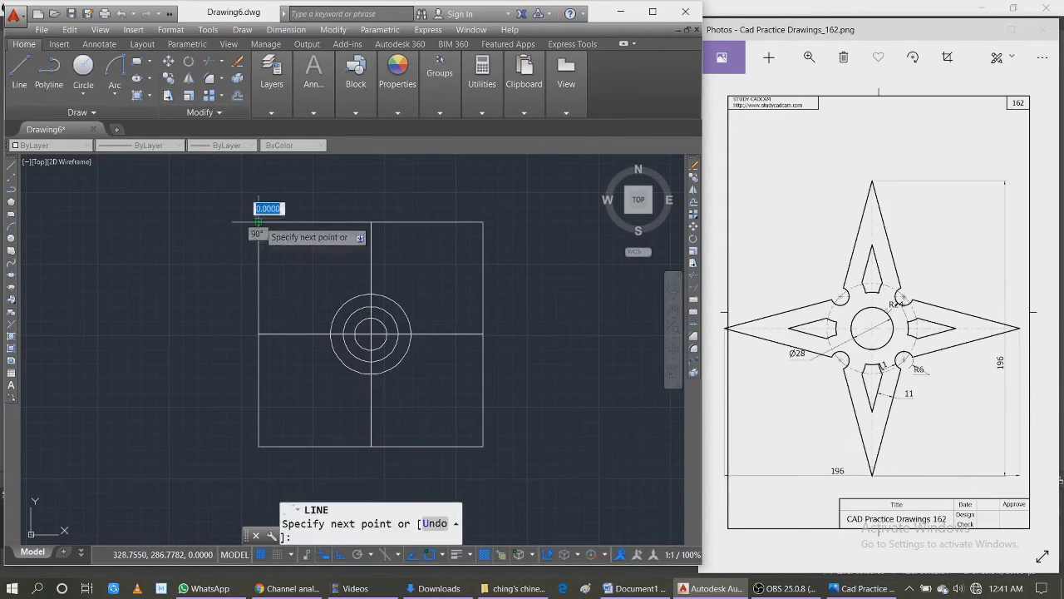
left_click(482, 446)
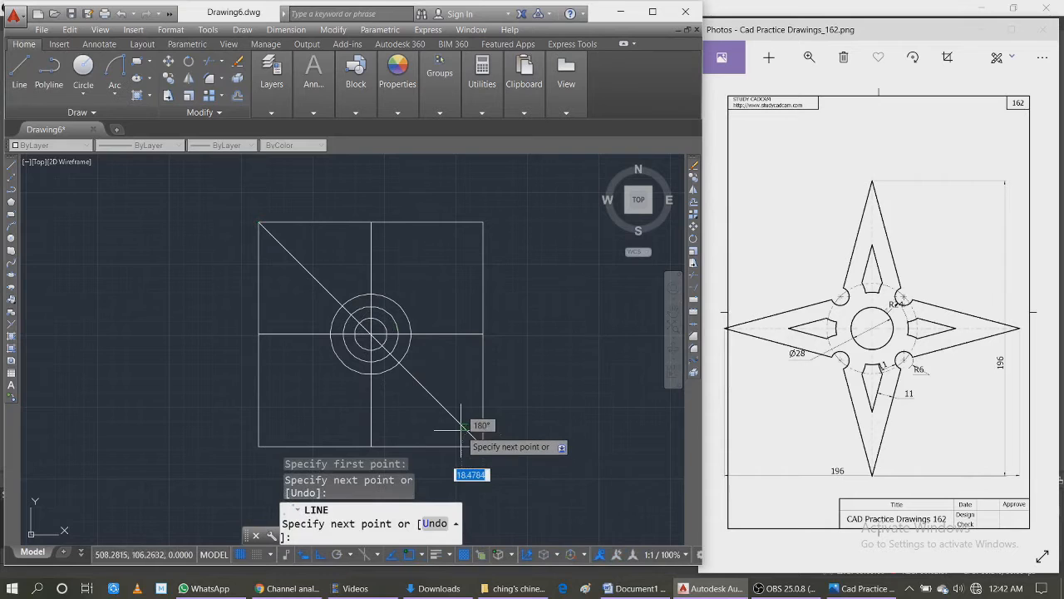
key("Escape")
Draw a circle of radius 6 centred where the diagonal crosses the outermost circle at the lower right
scroll(415, 404, "up", 2)
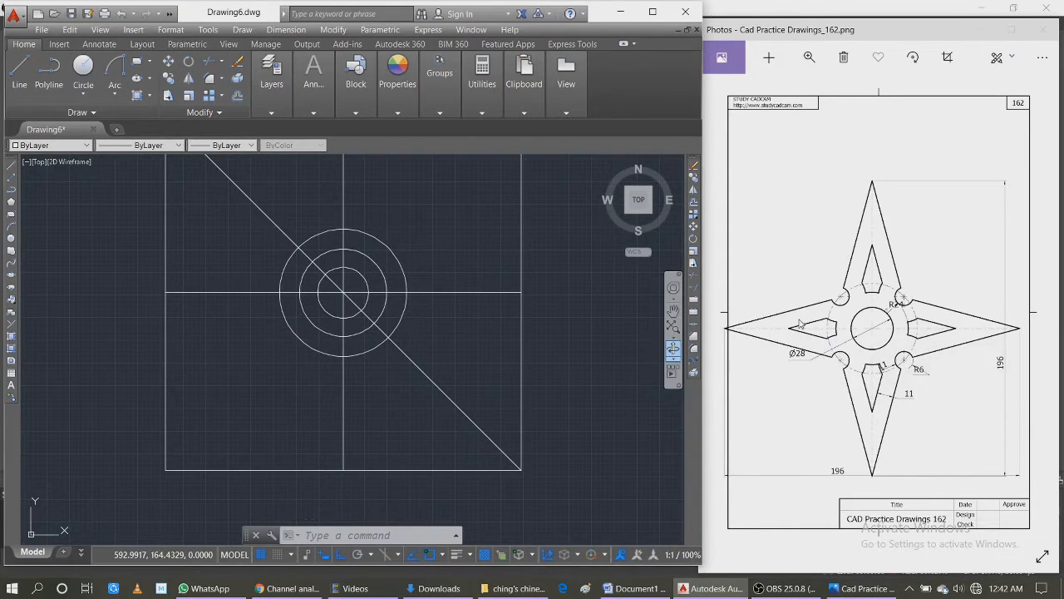
type("c")
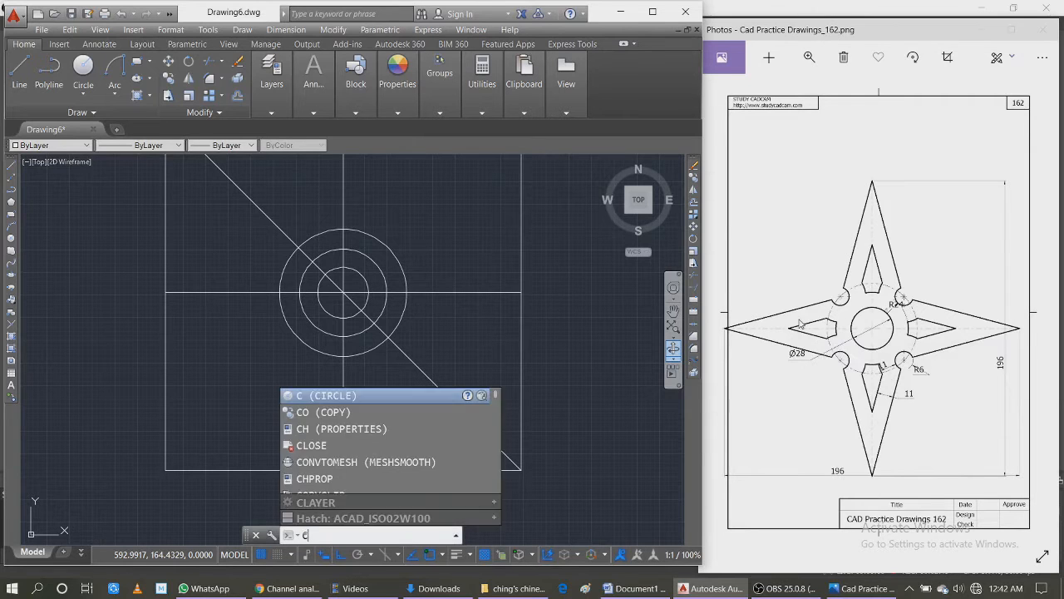
key("Return")
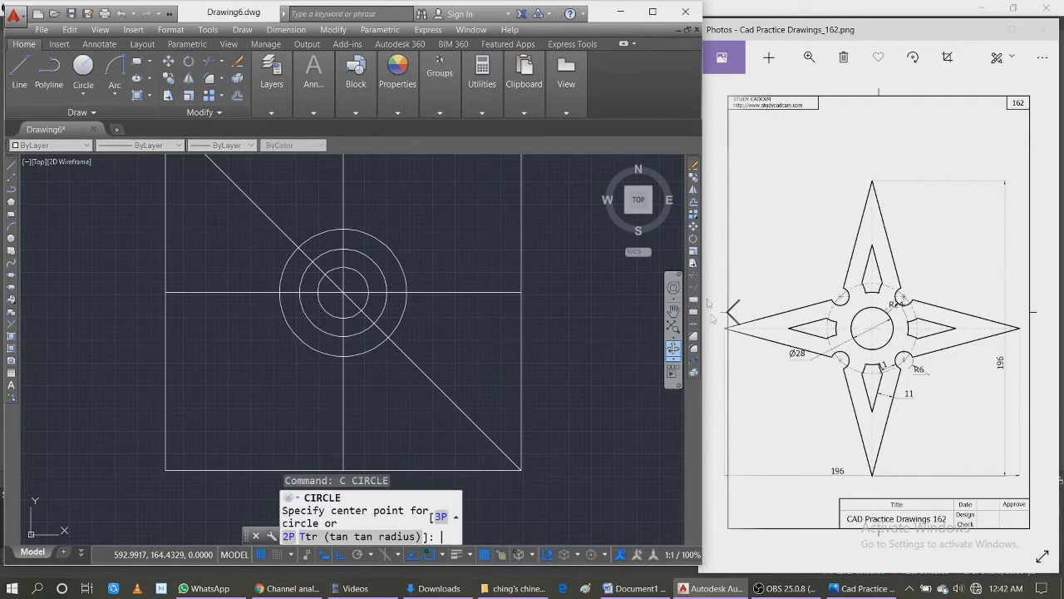
left_click(387, 338)
type("6")
key("Return")
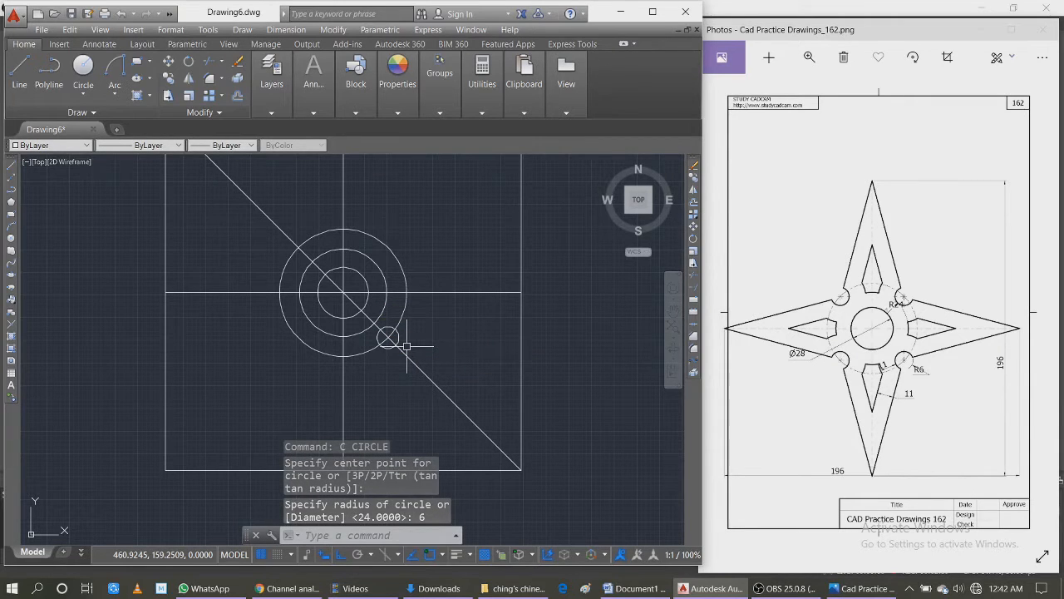
Make a copy of the radius 6 circle rotated 90° about the centre of the square
left_click(398, 337)
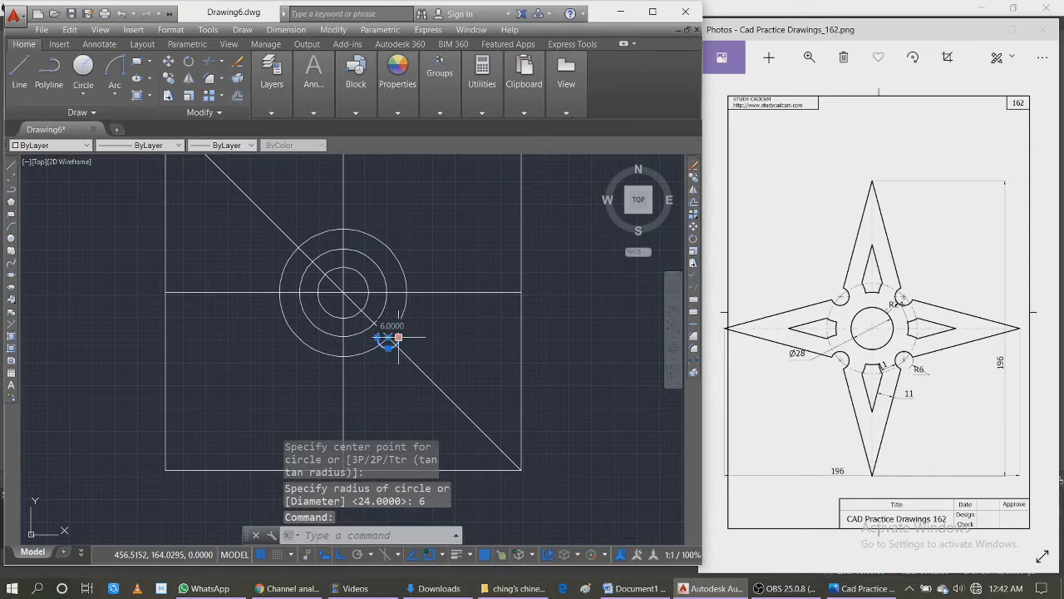
type("RO")
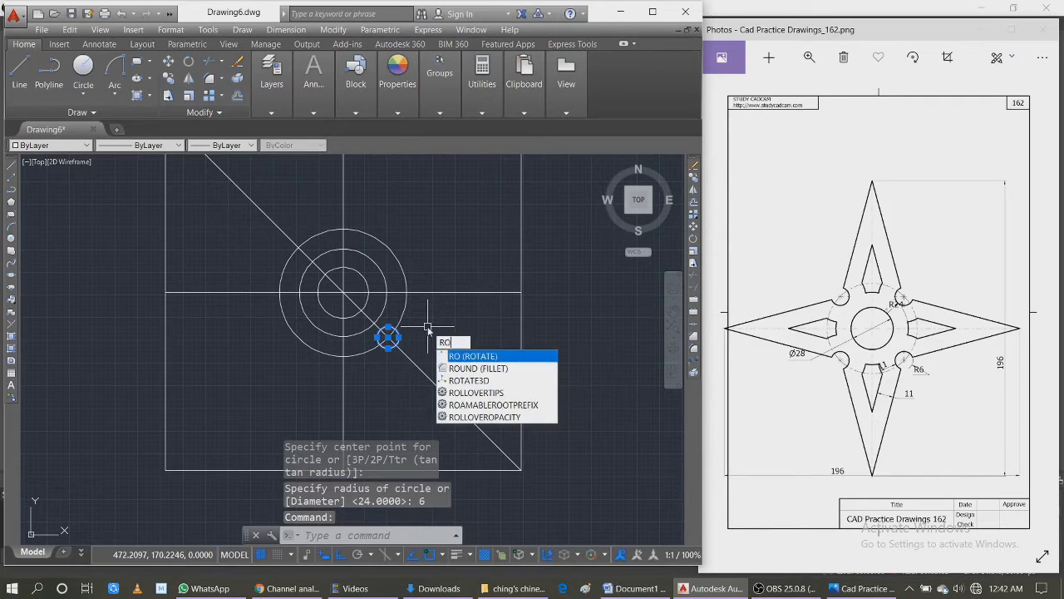
key("Return")
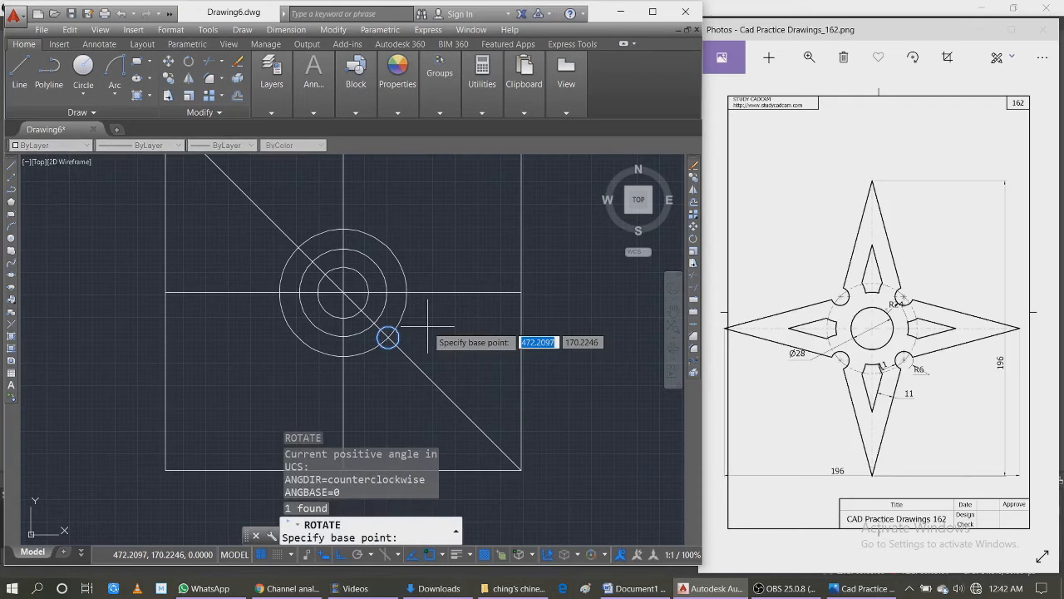
left_click(343, 293)
type("c")
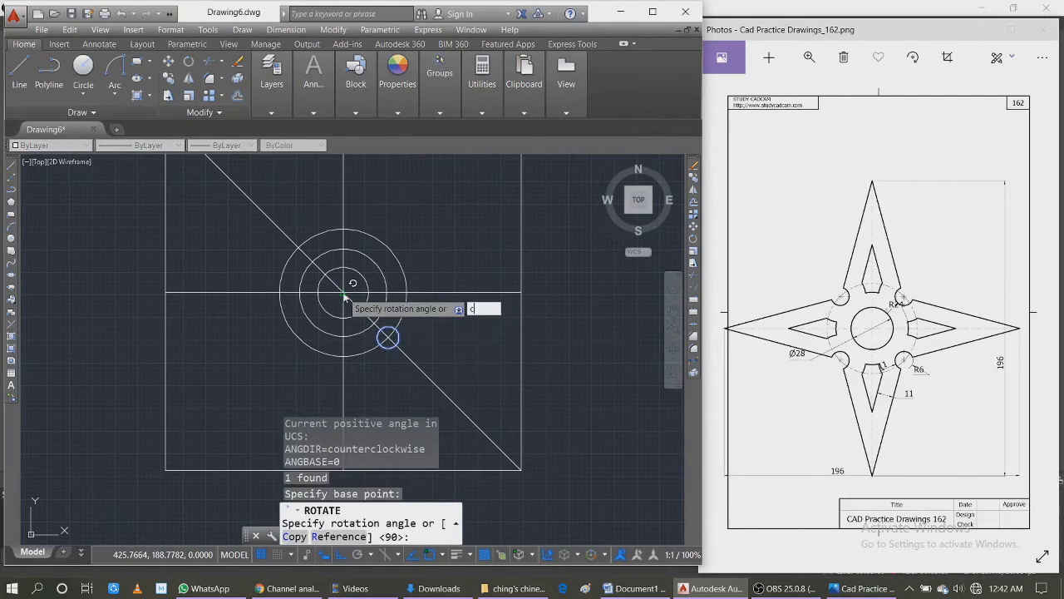
key("Return")
key("Return")
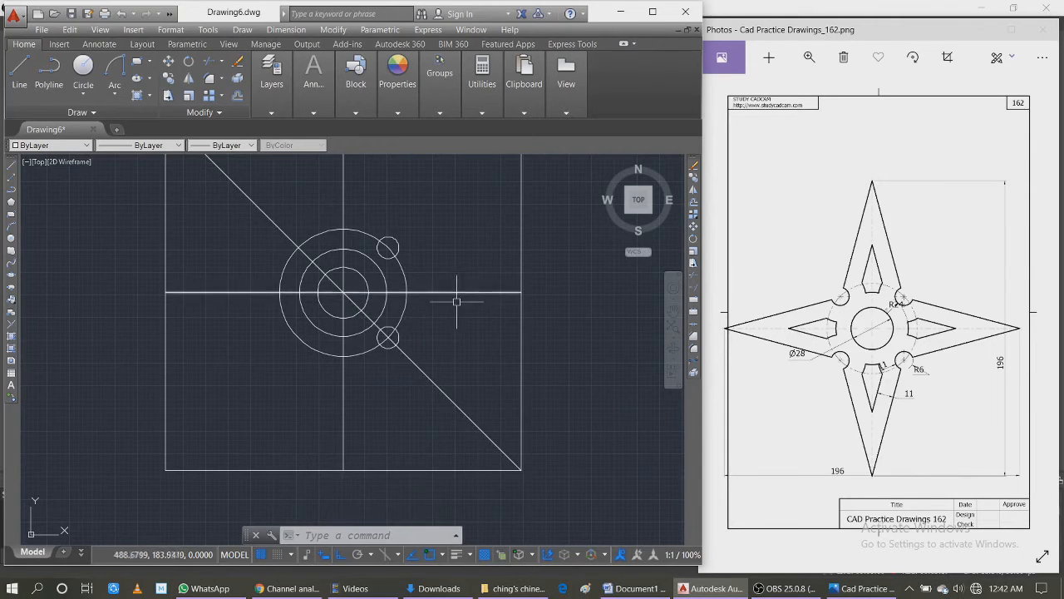
Trim the outermost circle and both radius 6 circles into two open notches, and erase the diagonal line
type("tr")
key("Return")
key("Return")
scroll(429, 337, "up", 4)
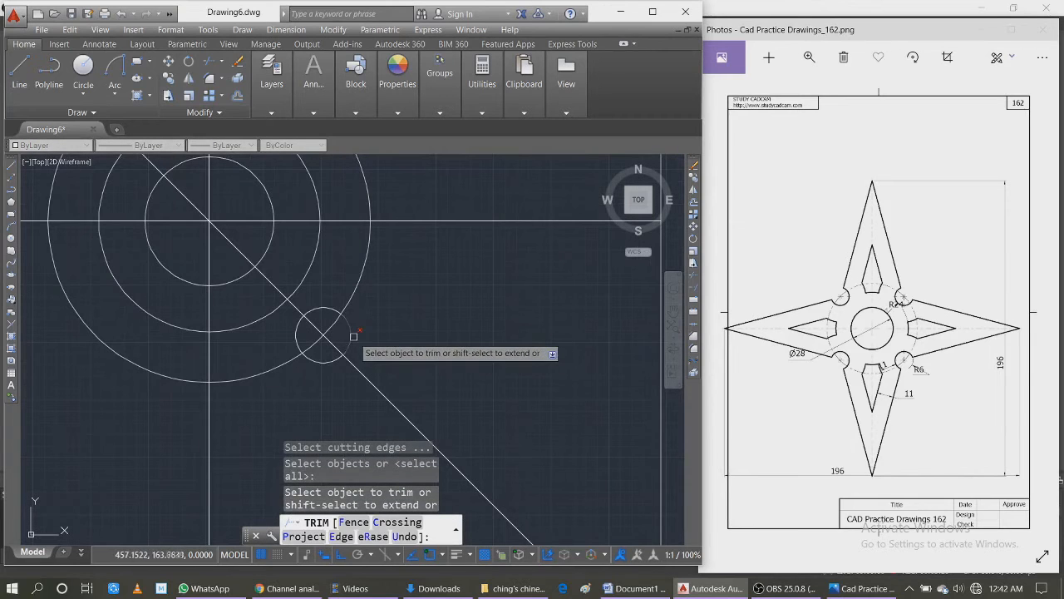
left_click(327, 362)
left_click(316, 341)
left_click(328, 328)
scroll(372, 346, "down", 4)
scroll(356, 247, "up", 4)
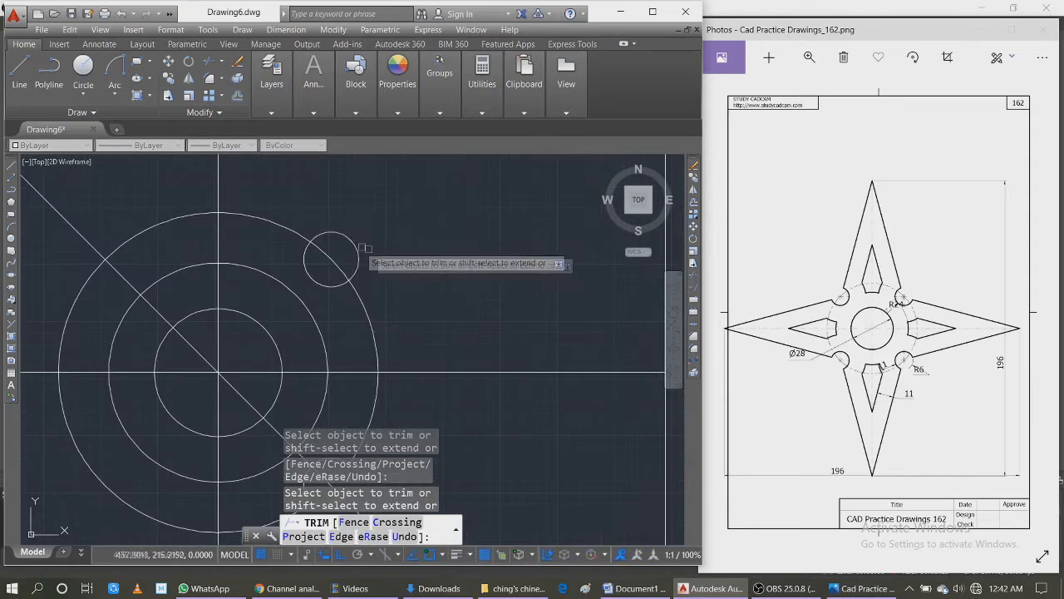
scroll(350, 242, "down", 2)
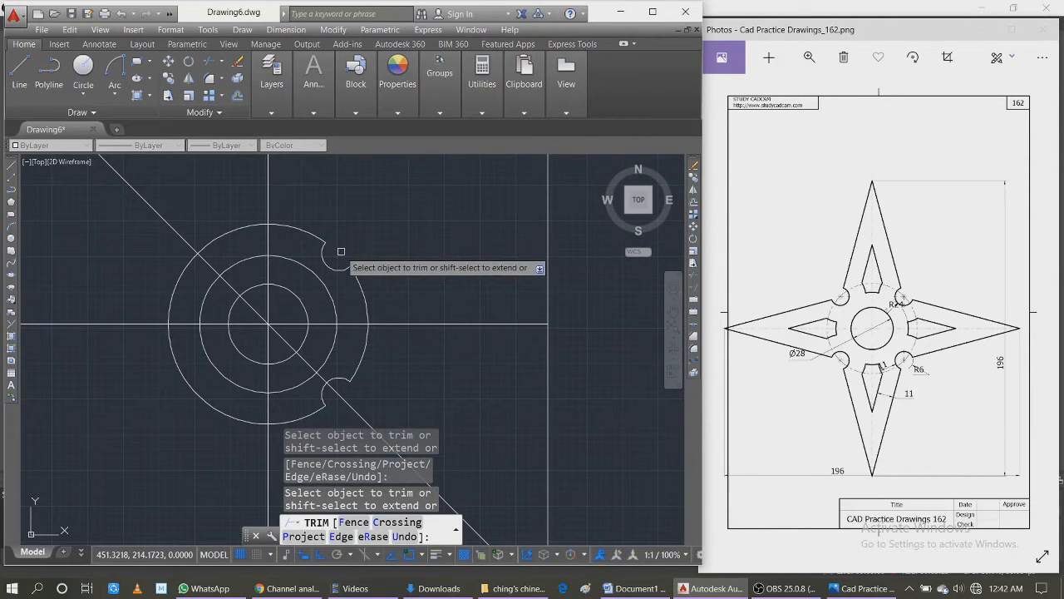
key("Escape")
key("Escape")
left_click(355, 407)
key("Delete")
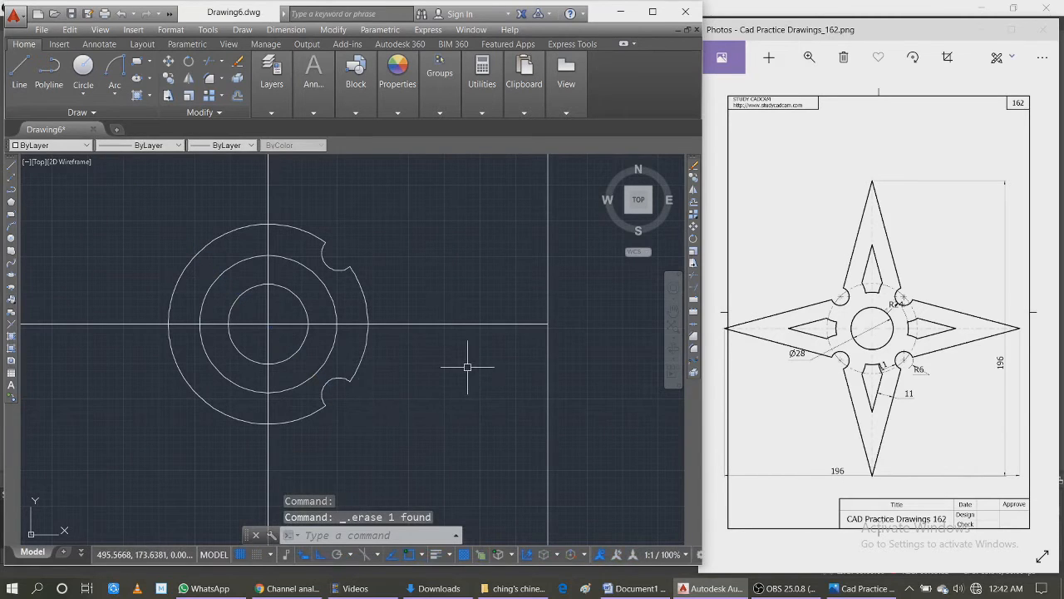
Draw two lines joining the notches' outer ends to the midpoint of the square's right side to form the star's right-hand point
left_click(19, 70)
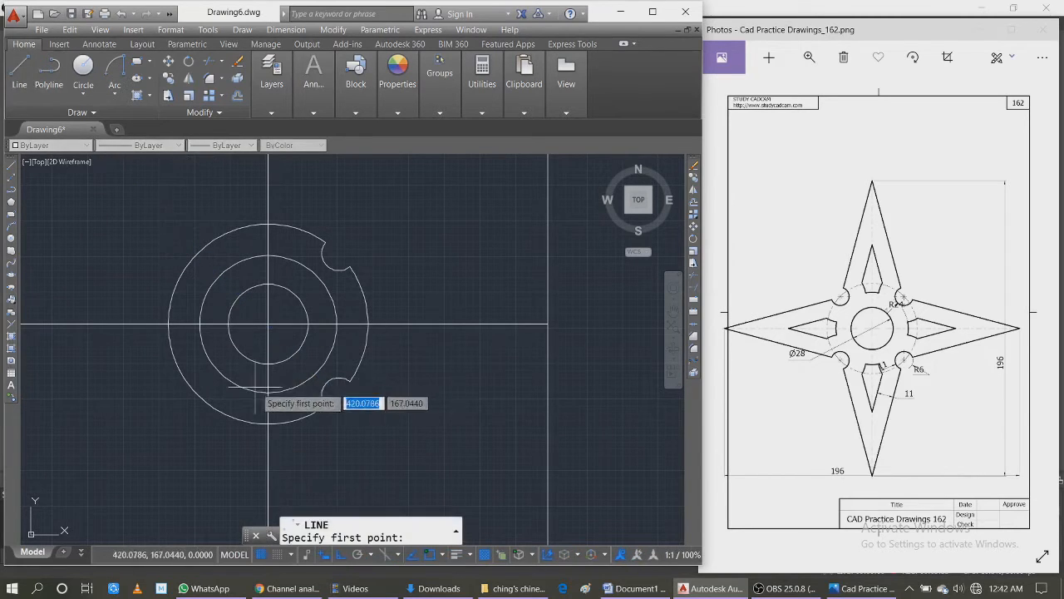
left_click(349, 381)
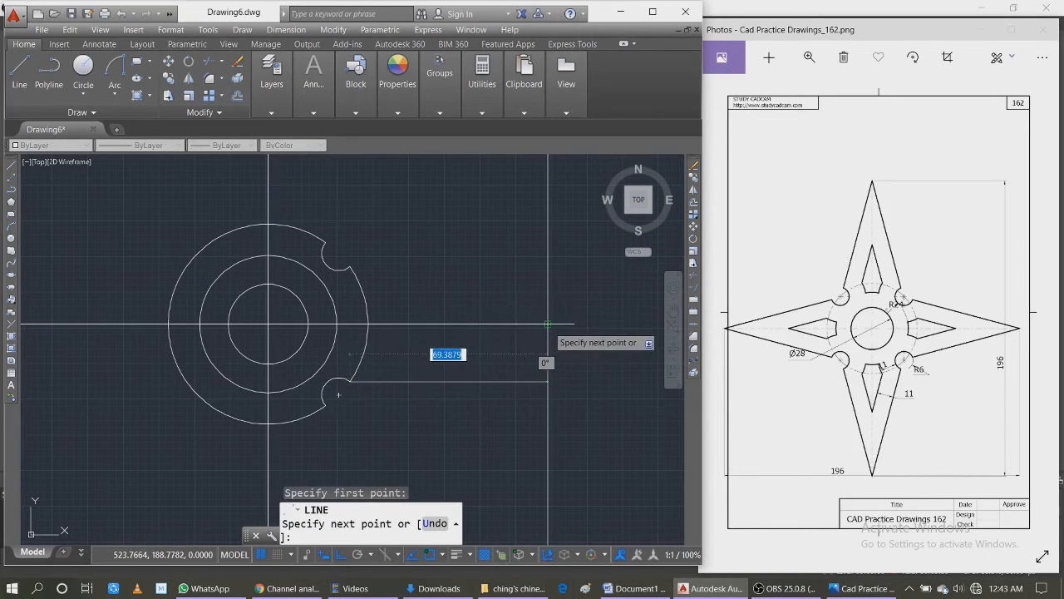
left_click(547, 324)
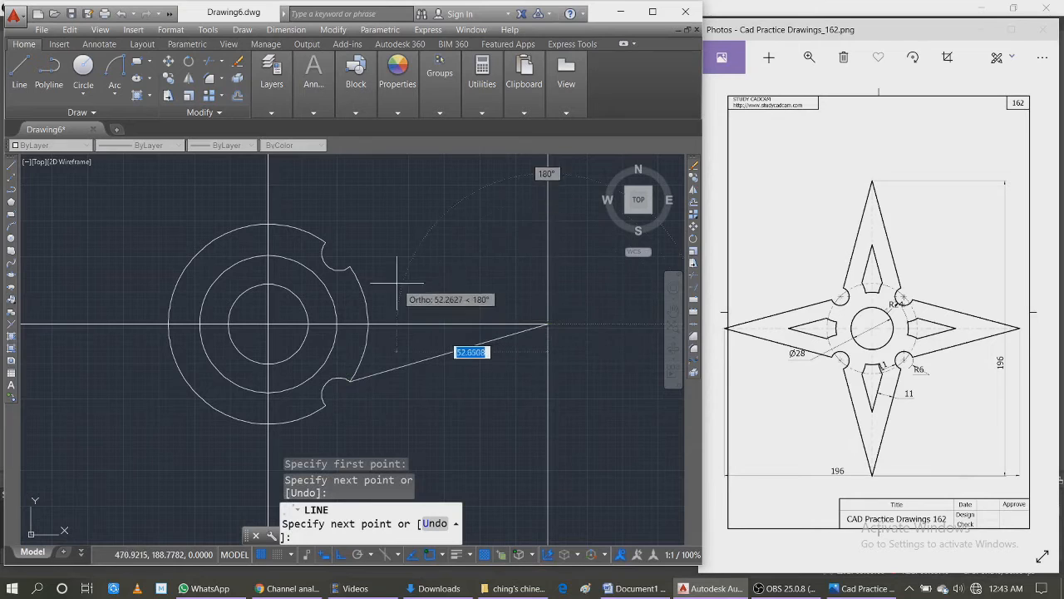
left_click(350, 267)
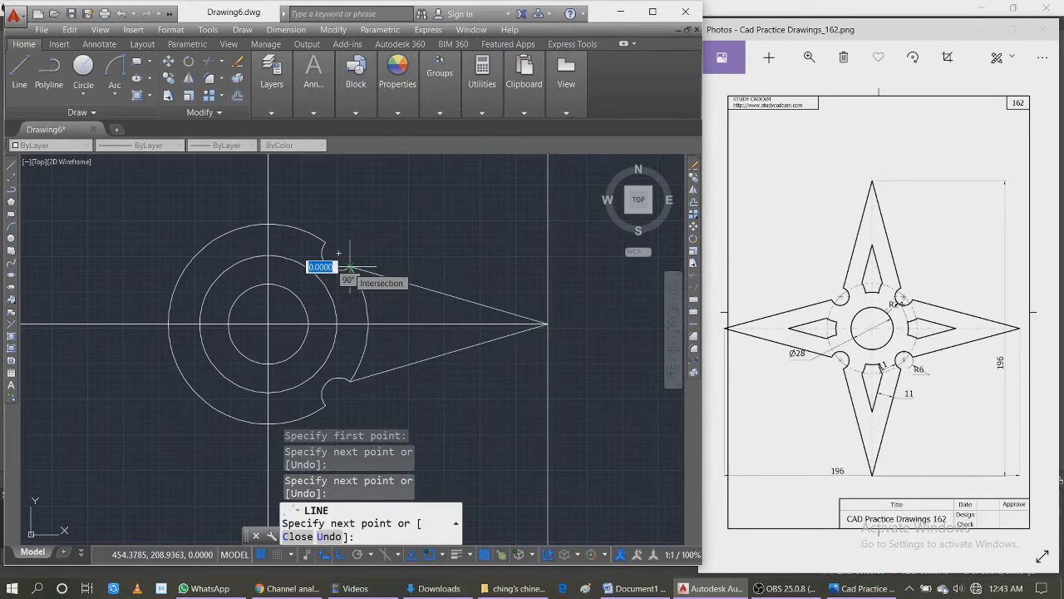
key("Escape")
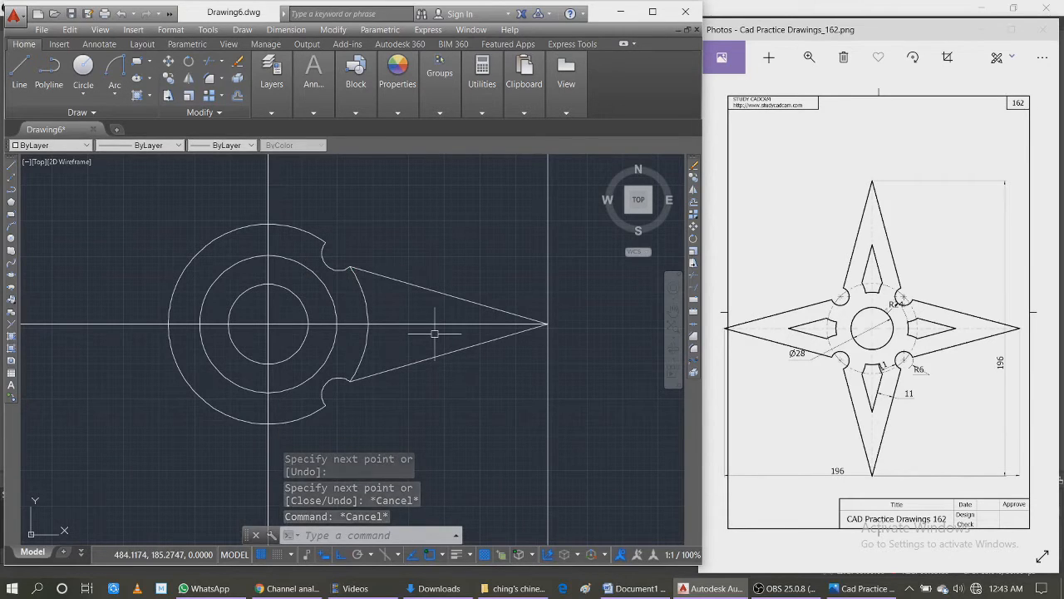
Offset both edges of the right-hand point inward by a distance of 11
type("OFFSET")
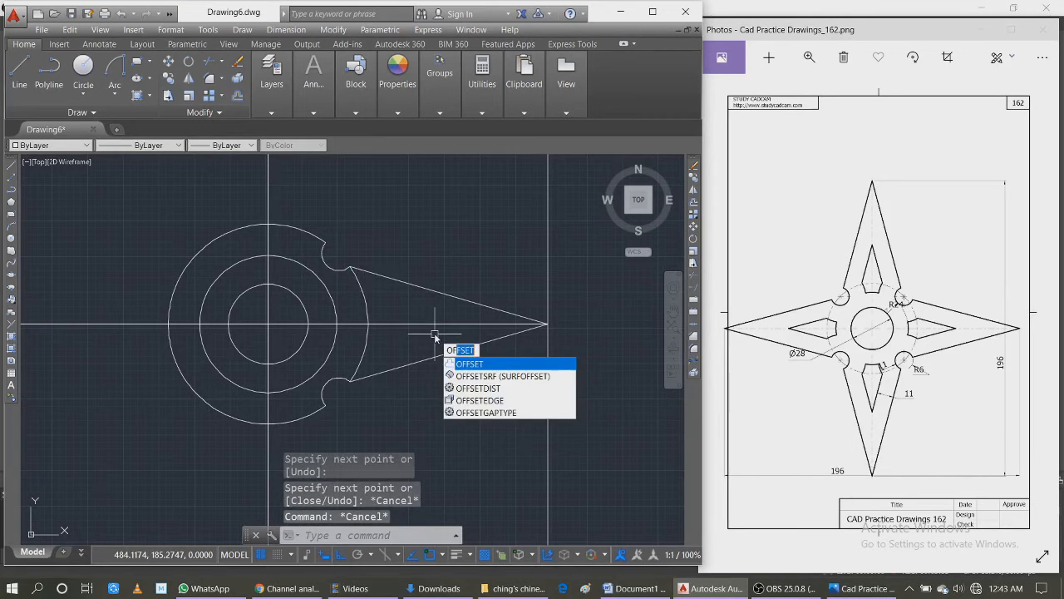
key("Return")
key("Return")
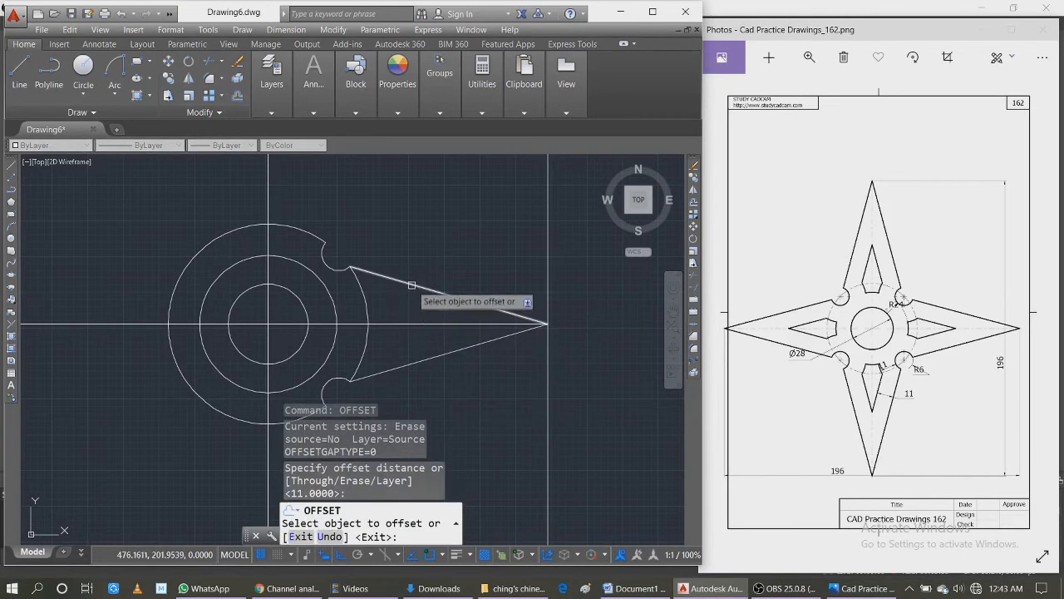
left_click(414, 285)
left_click(410, 313)
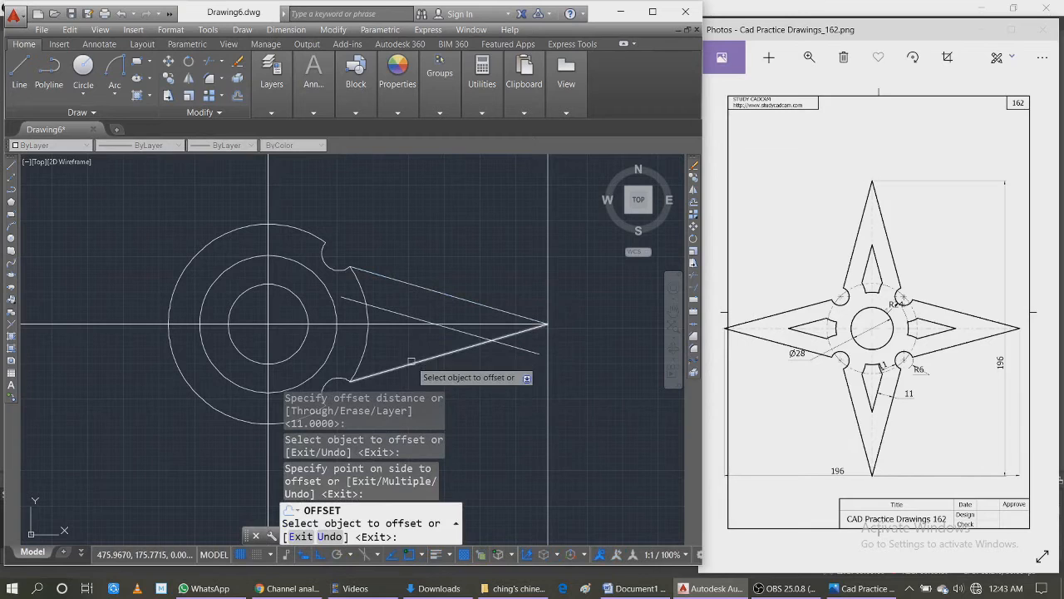
left_click(408, 358)
left_click(403, 344)
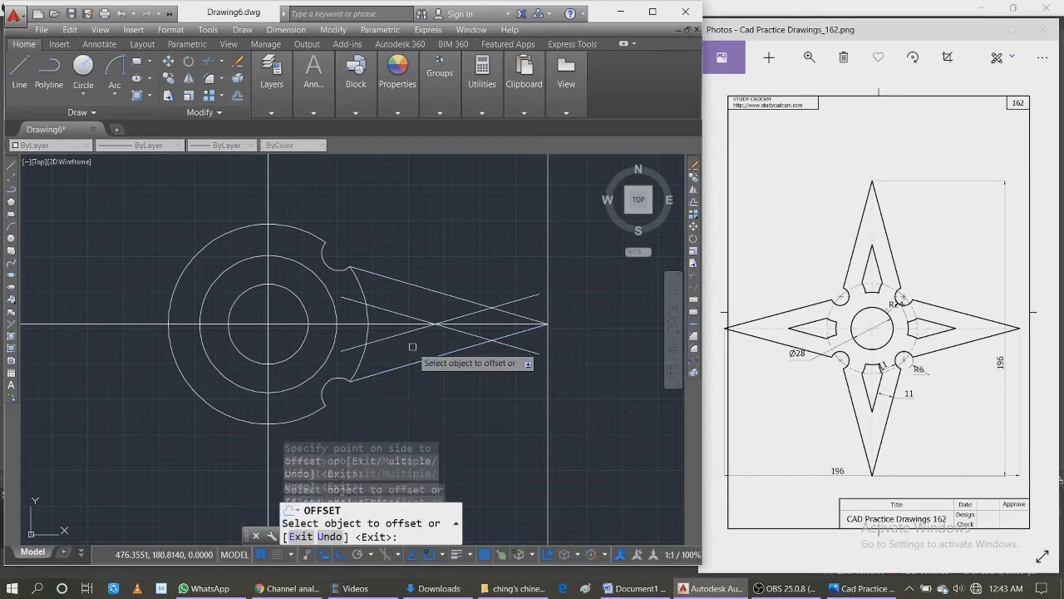
Offset the lower and upper notch arcs by the same distance of 11
left_click(344, 353)
left_click(365, 296)
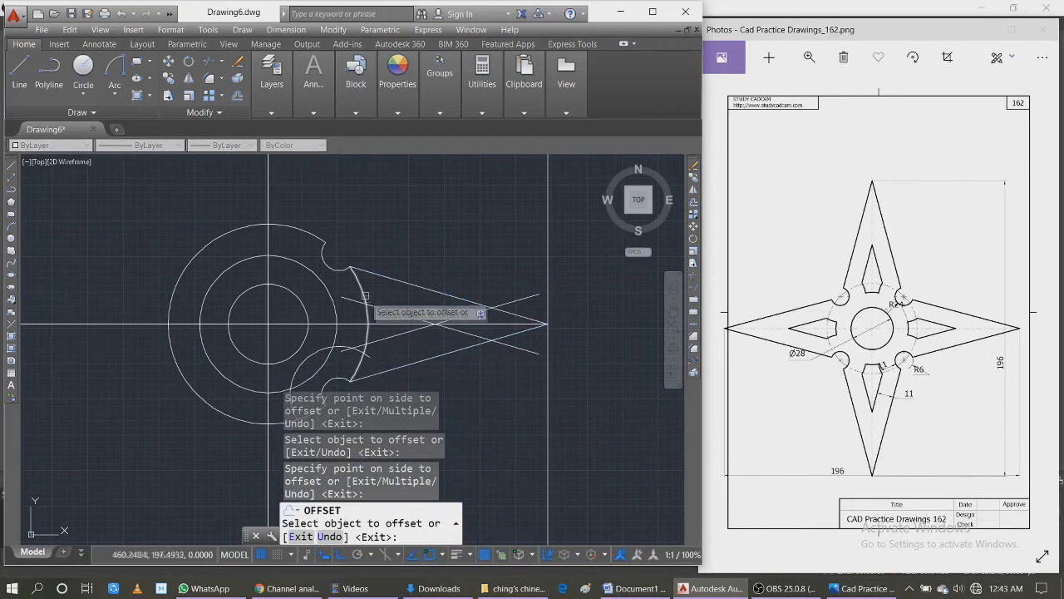
left_click(334, 264)
left_click(338, 252)
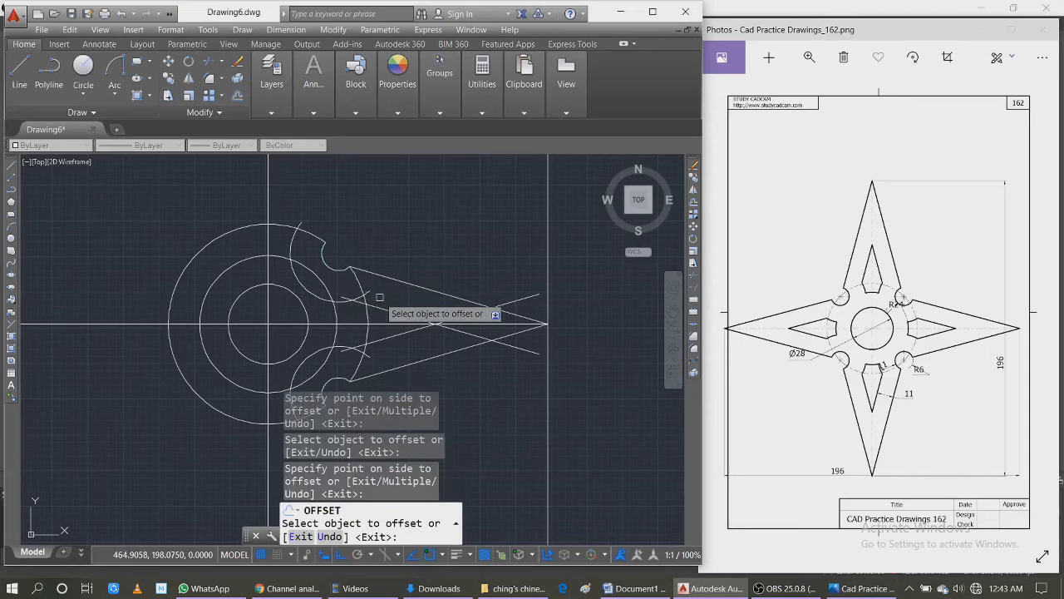
key("Escape")
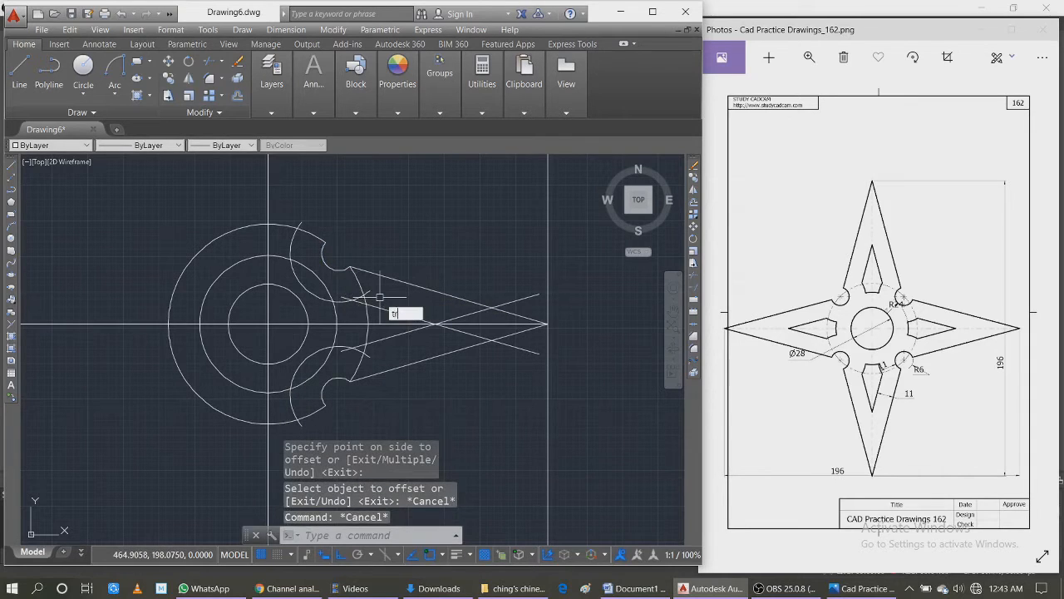
Trim the offset lines between their crossing point and the outer edges of the right-hand point
key("Return")
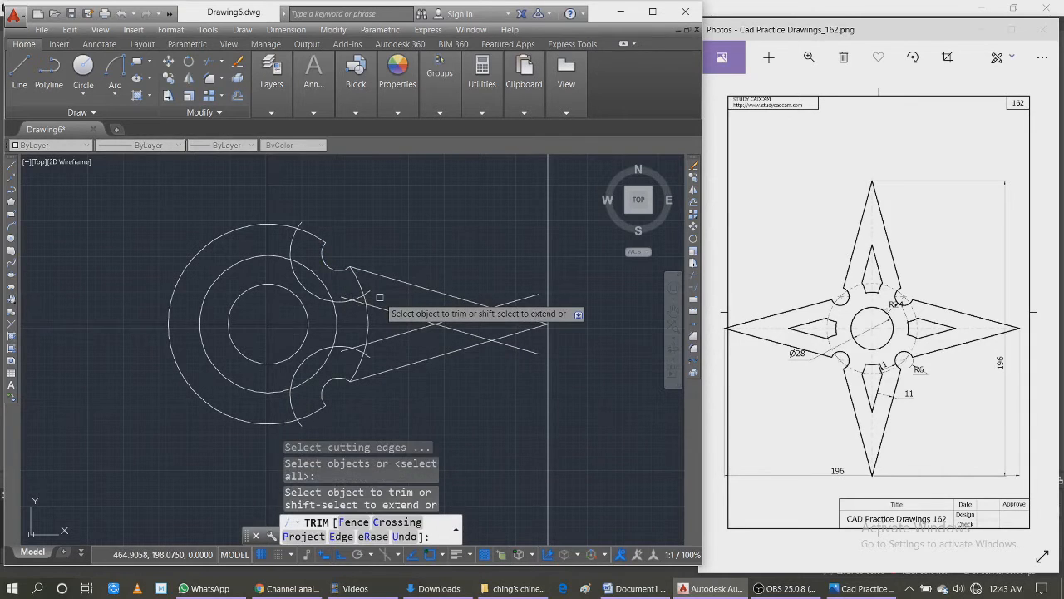
scroll(458, 363, "up", 5)
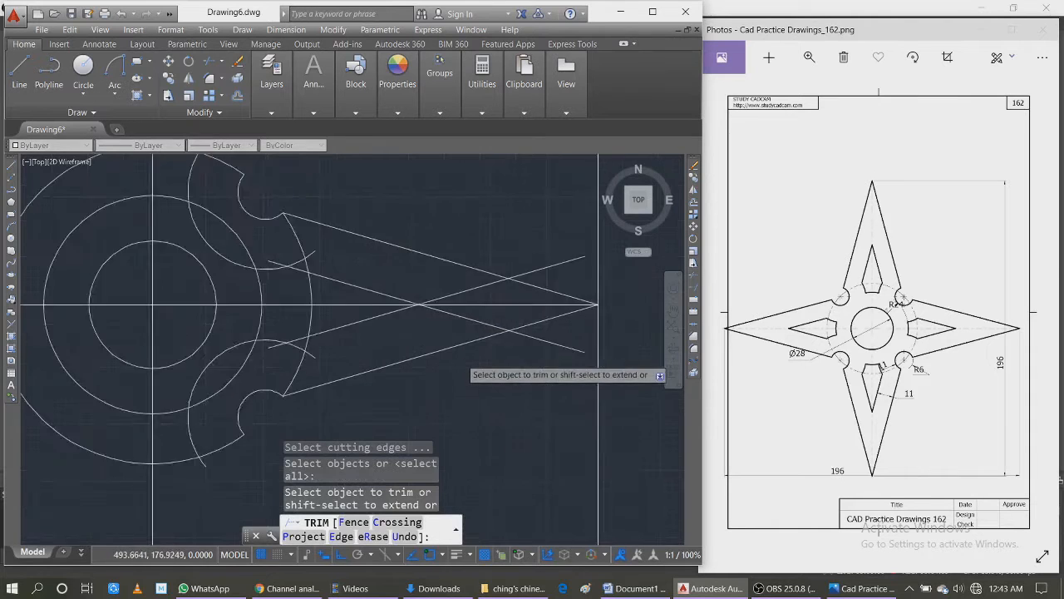
left_click(447, 292)
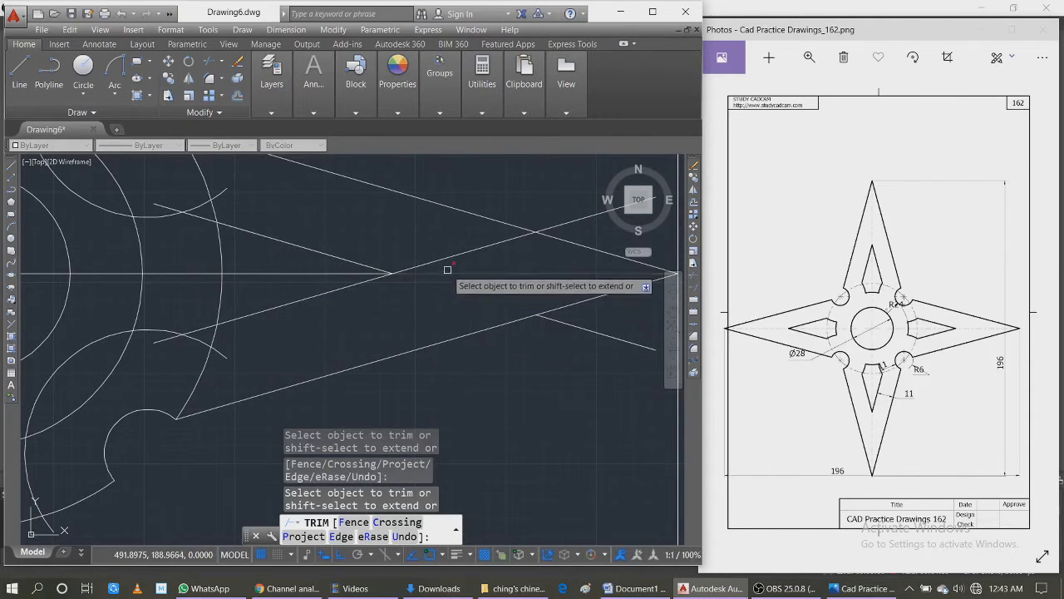
scroll(445, 283, "down", 4)
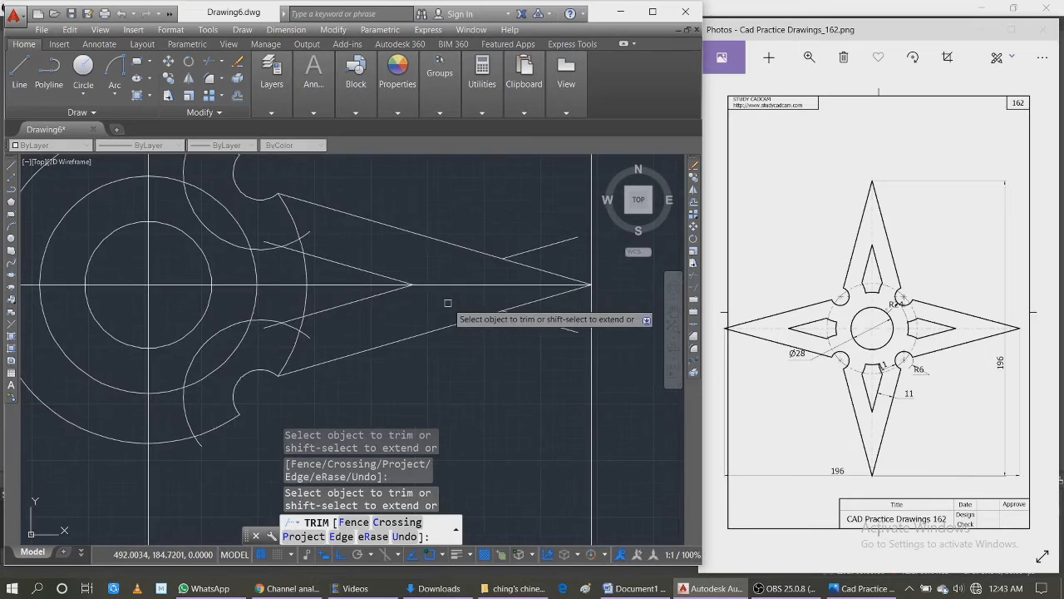
scroll(353, 274, "up", 2)
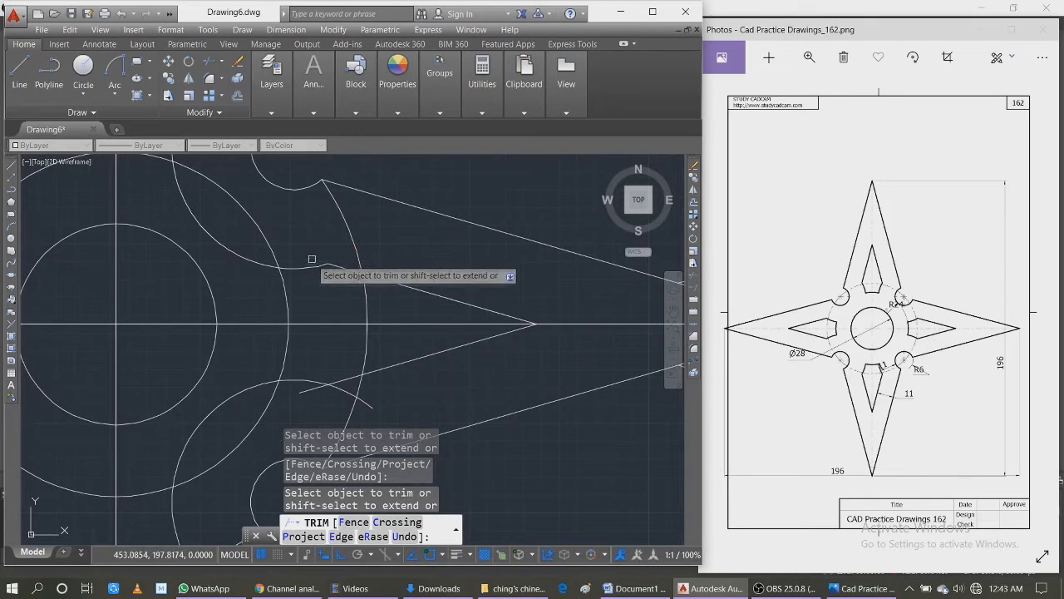
Trim the offset arcs and inner lines where they overlap at the base of the inner point
left_click(260, 261)
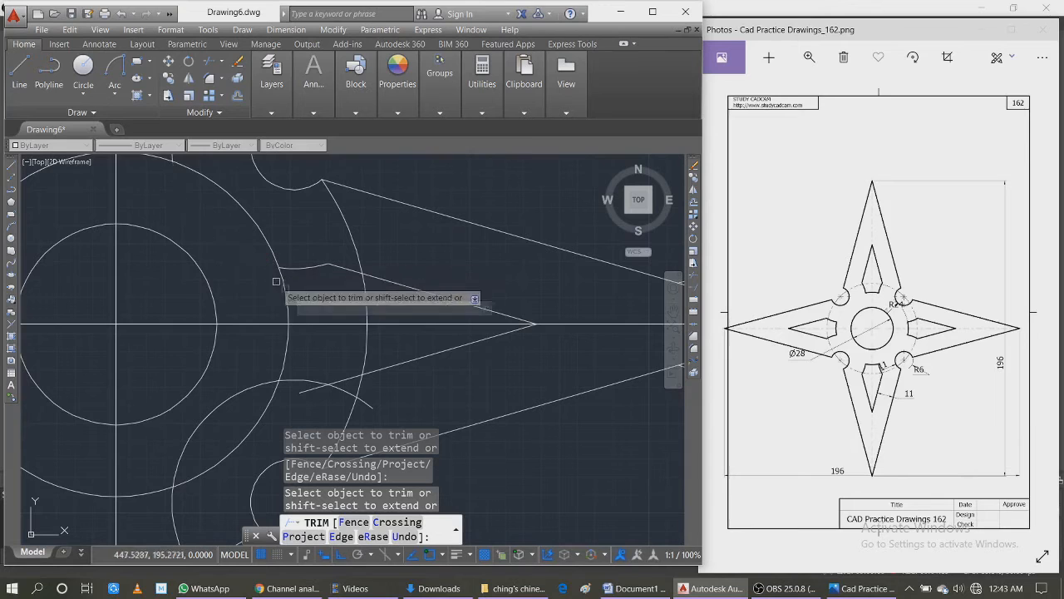
scroll(324, 360, "up", 4)
left_click(318, 321)
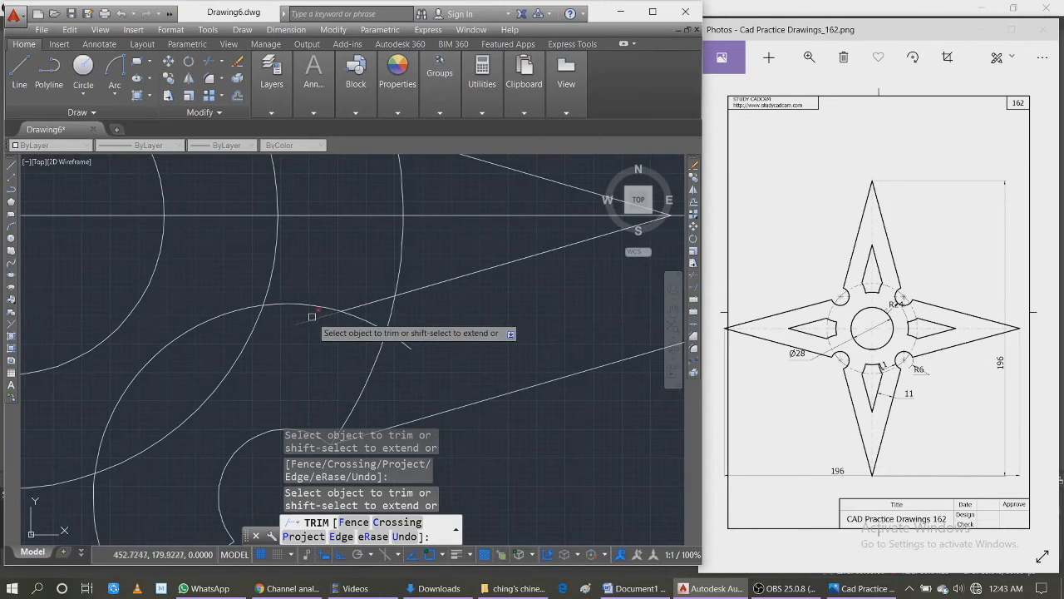
key("Escape")
Erase the leftover pieces of the offset notch arcs outside the inner point
left_click(405, 344)
key("Delete")
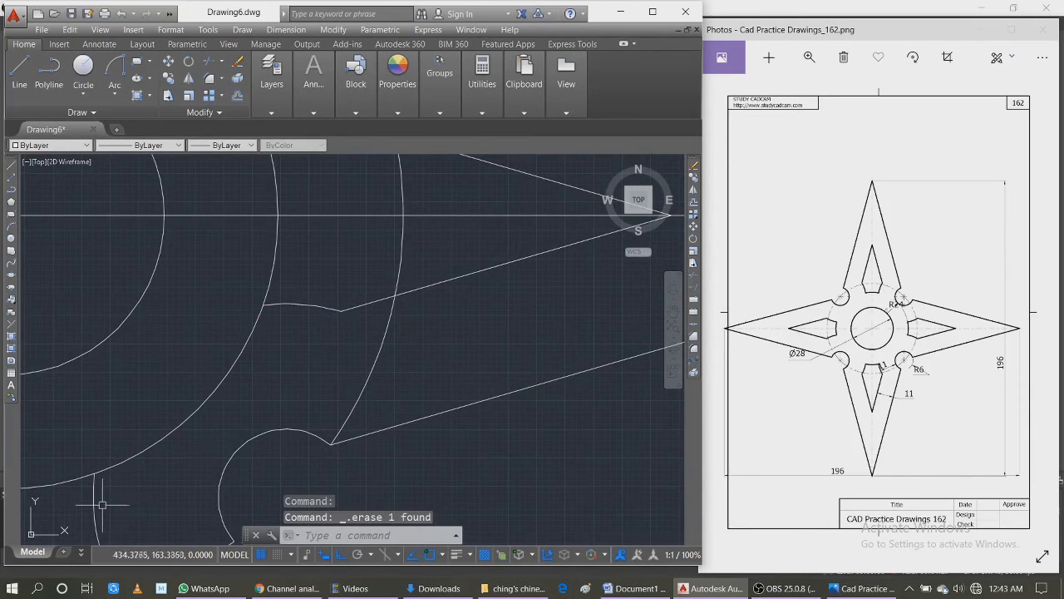
scroll(237, 438, "down", 3)
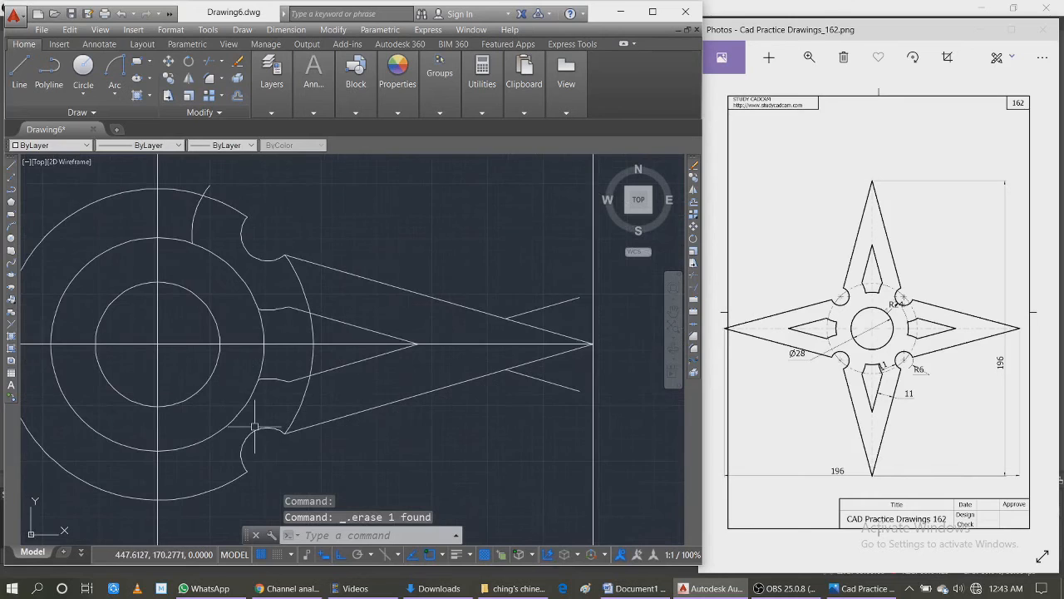
left_click(216, 300)
key("Delete")
Trim the radius 24 circle to the arc closing the inner point's base, and erase its remaining portion
type("TR")
key("Return")
key("Return")
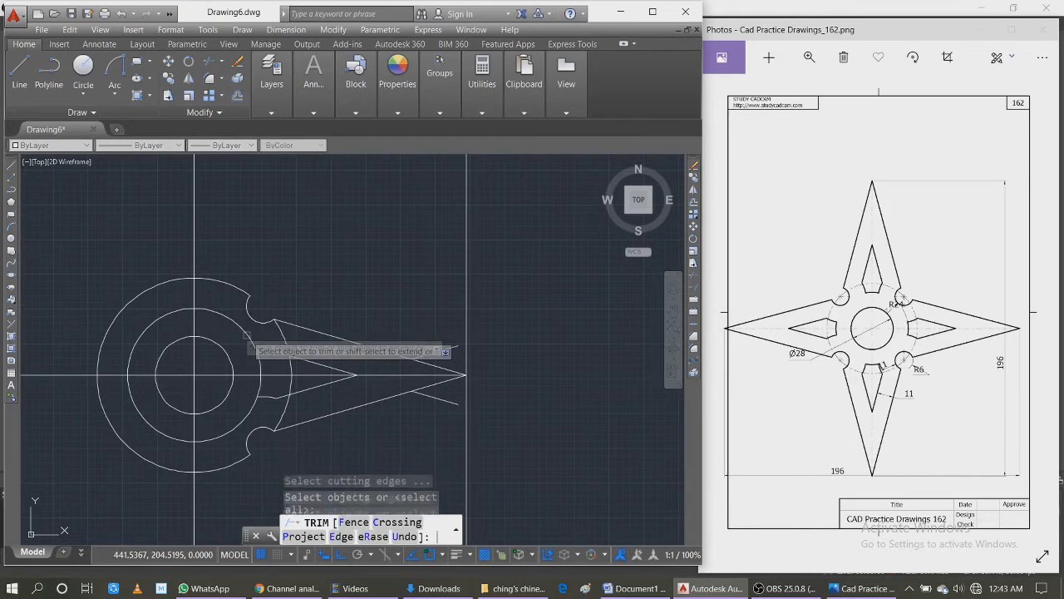
left_click(250, 335)
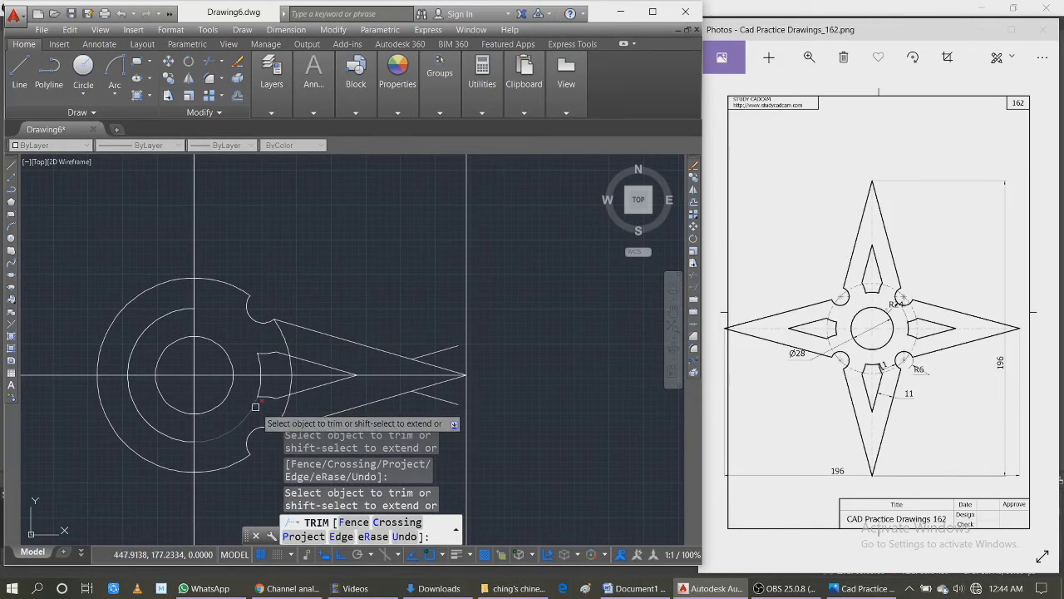
key("Escape")
left_click(175, 438)
key("Delete")
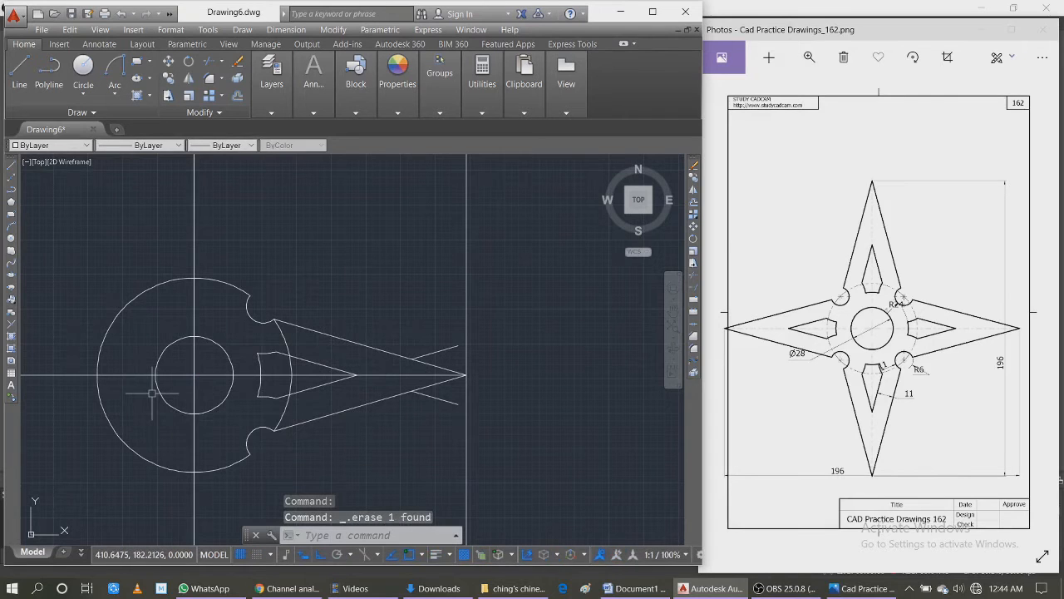
Erase the horizontal construction line through the centre and the large arc crossing the base of the right-hand point
left_click(302, 376)
key("Delete")
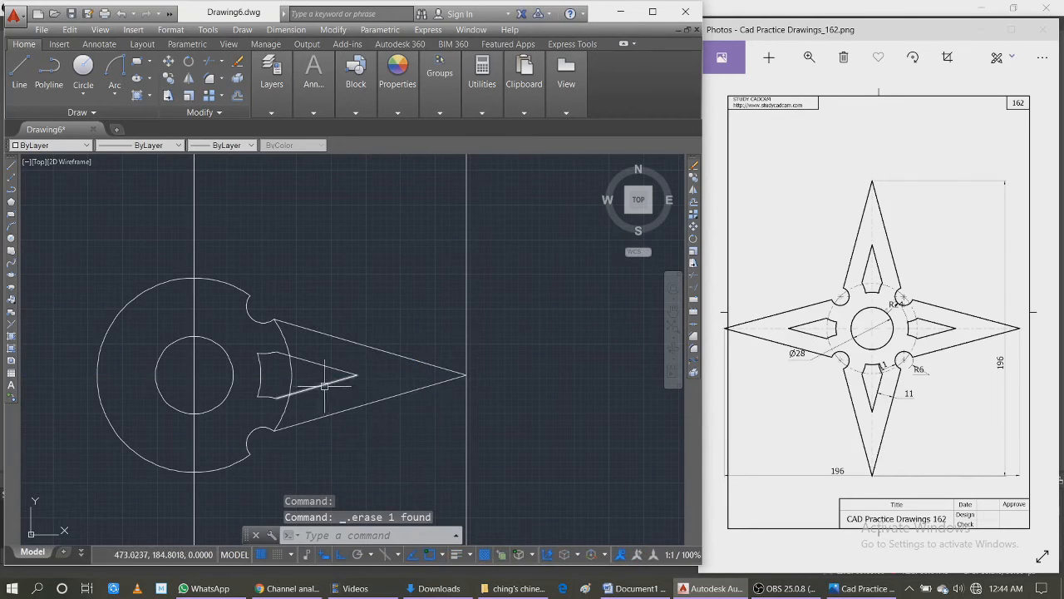
left_click(290, 372)
mouse_move(292, 376)
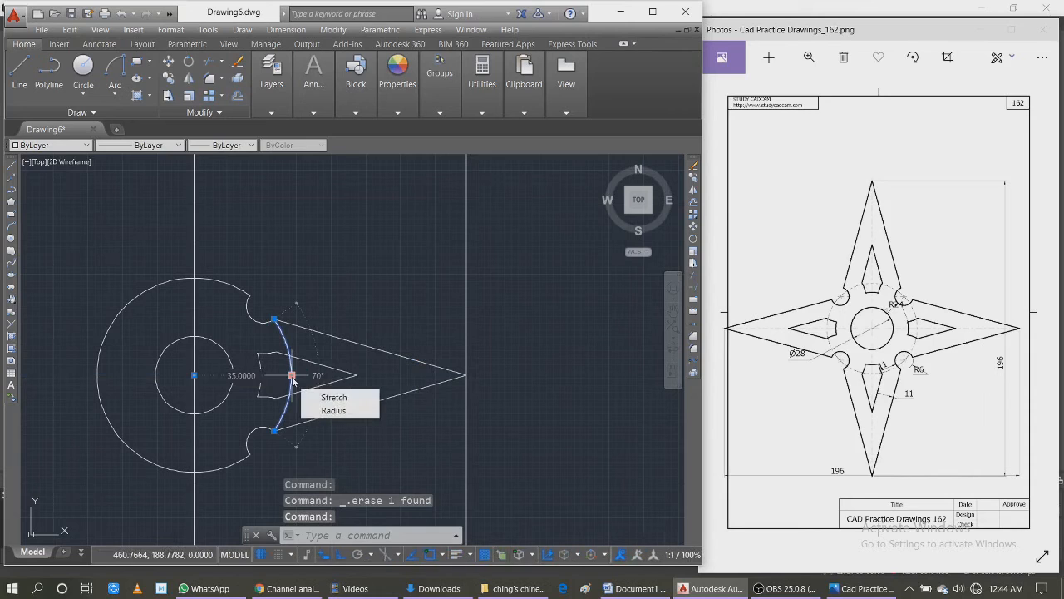
key("Delete")
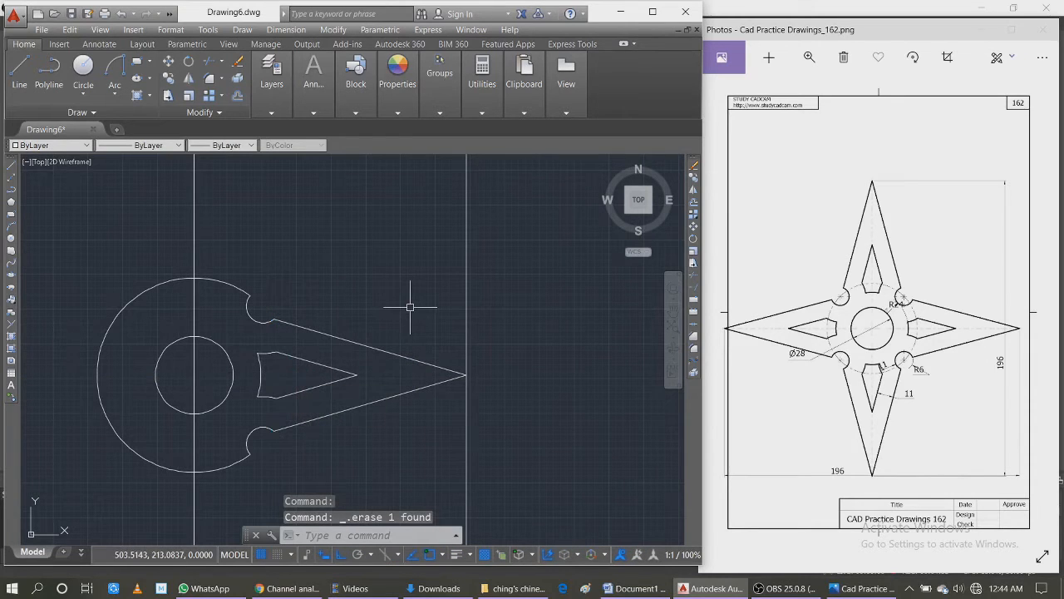
Rotate a copy of the right-hand point's two edges, lower notch arc and inner cutout by 90° about the circle's centre
left_click(366, 346)
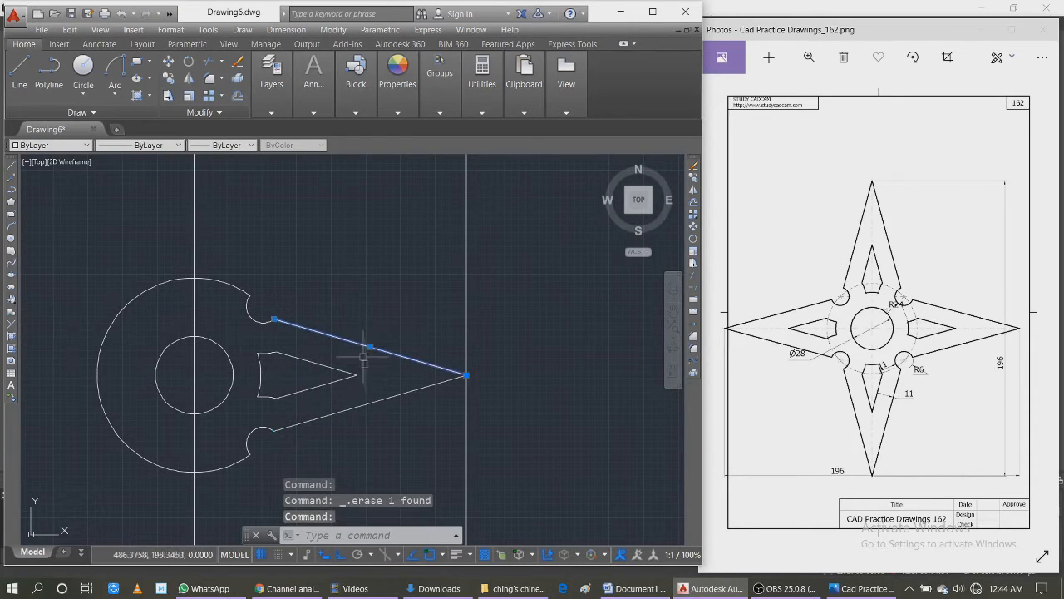
left_click(366, 404)
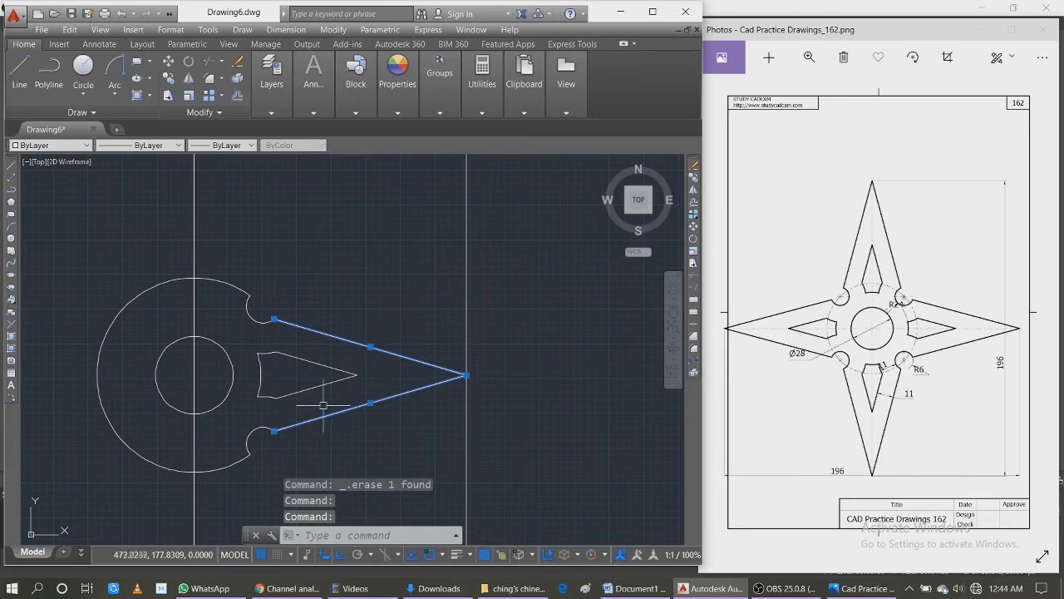
left_click(262, 428)
left_click(261, 379)
left_click(268, 352)
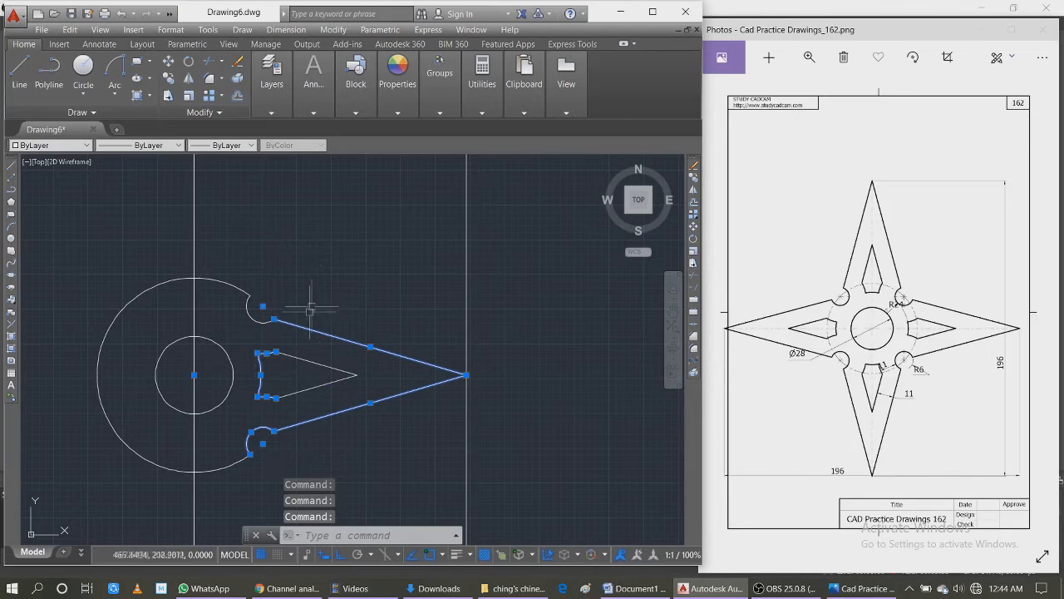
left_click(307, 361)
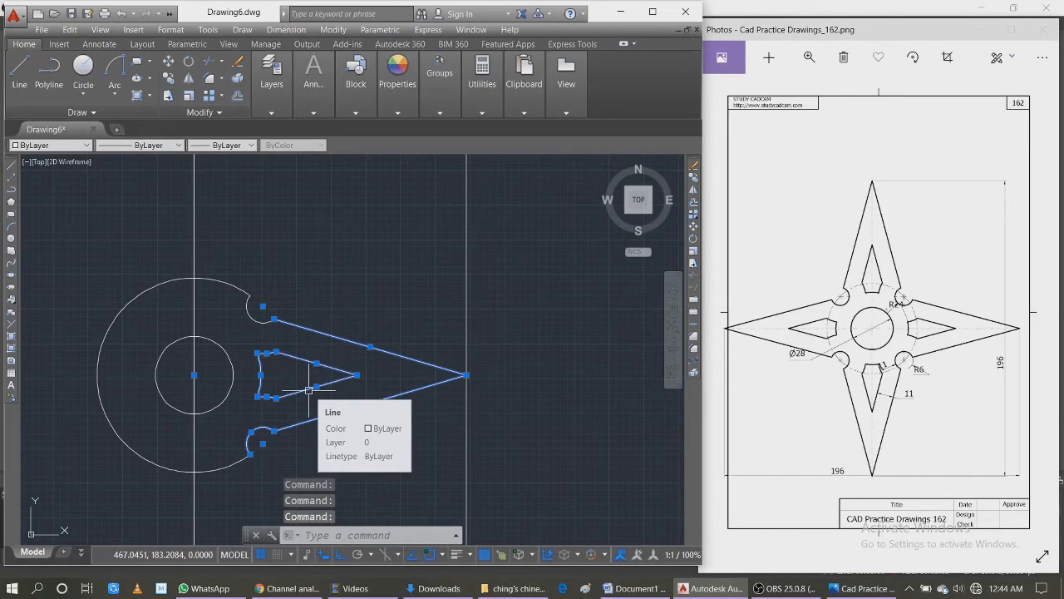
left_click(308, 389)
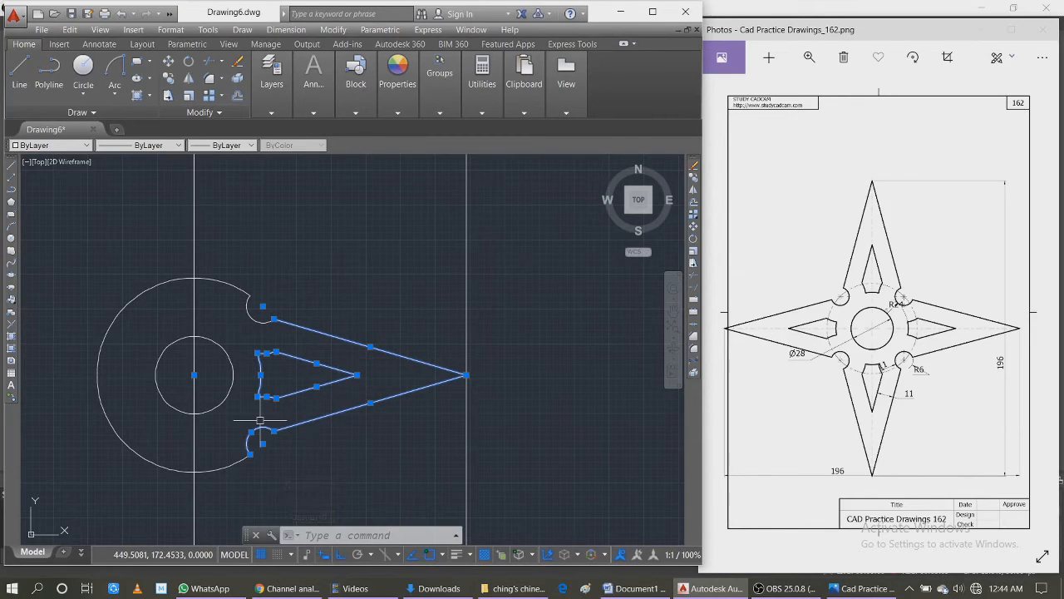
type("Ro")
key("Return")
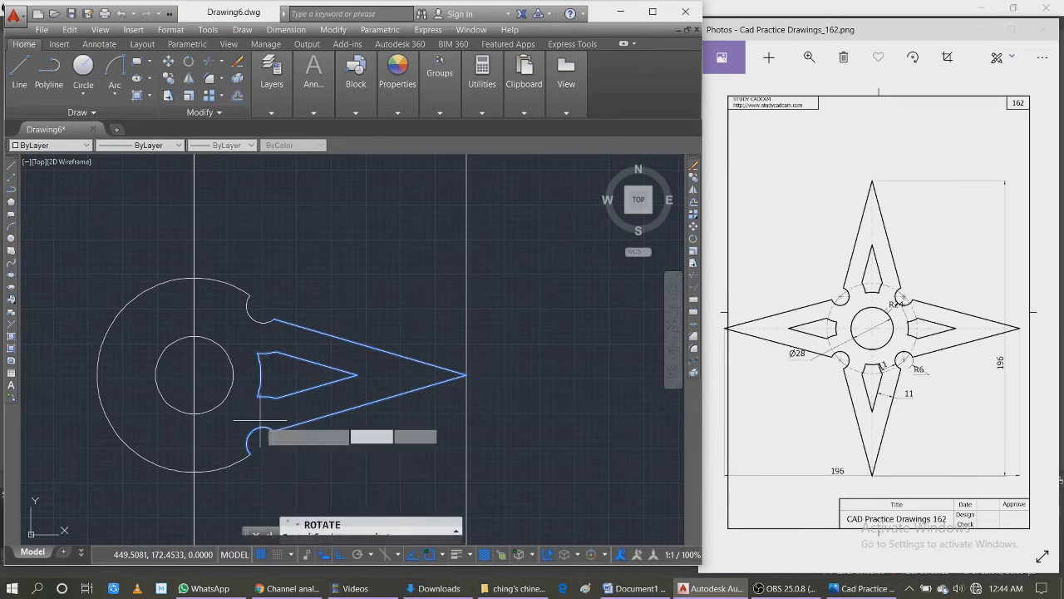
left_click(193, 375)
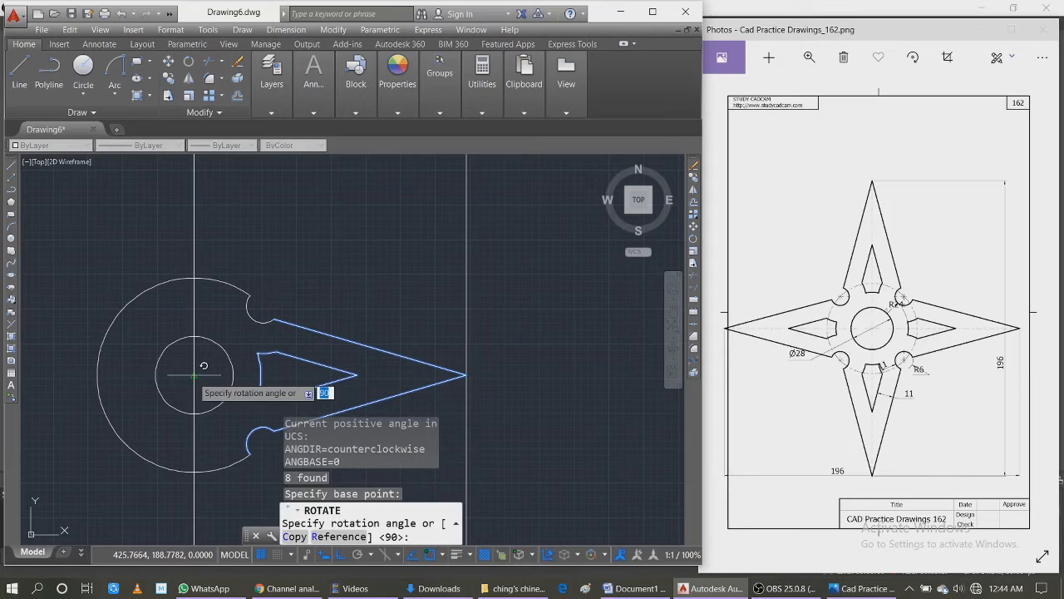
type("c")
type("9")
key("Return")
type("90")
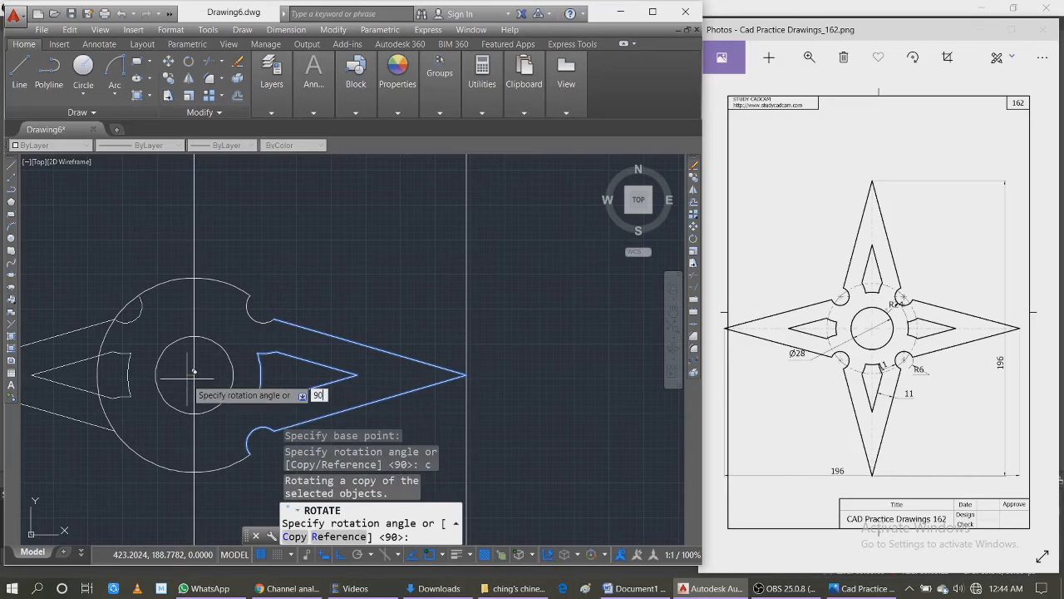
key("Return")
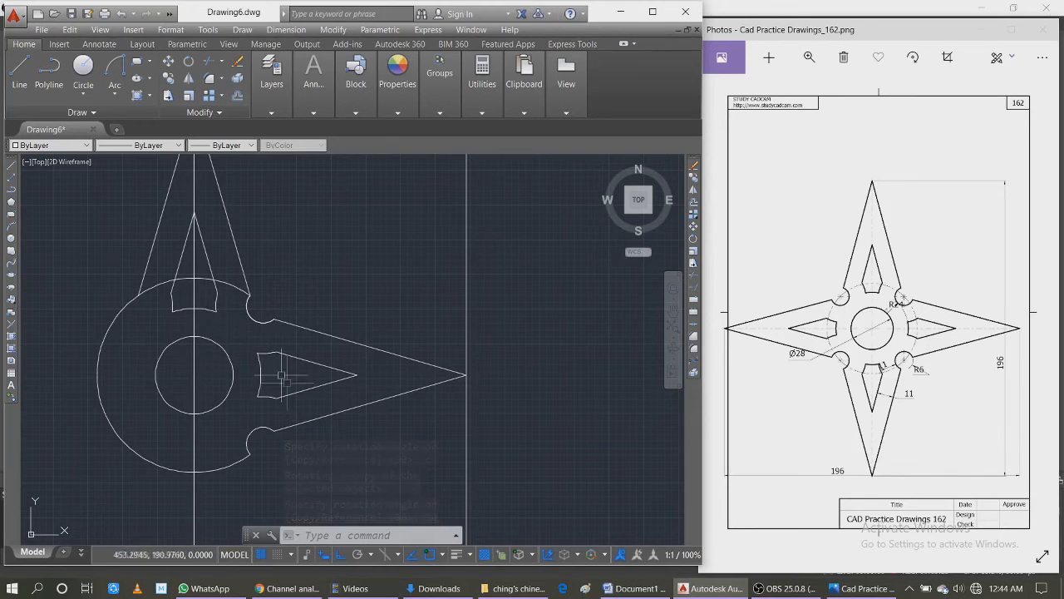
left_click(257, 427)
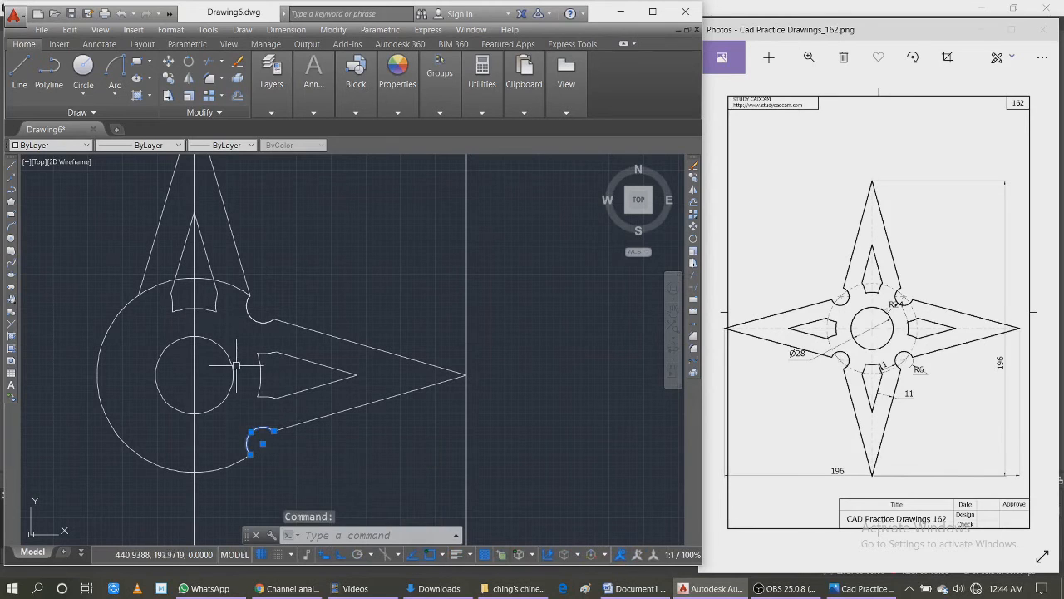
key("Escape")
left_click(248, 308)
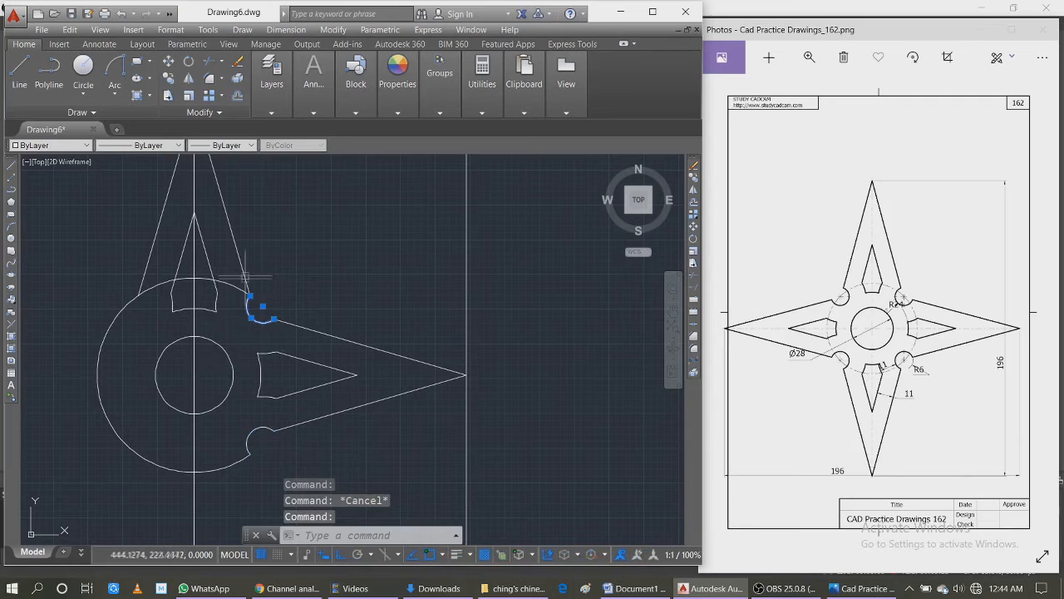
left_click(240, 258)
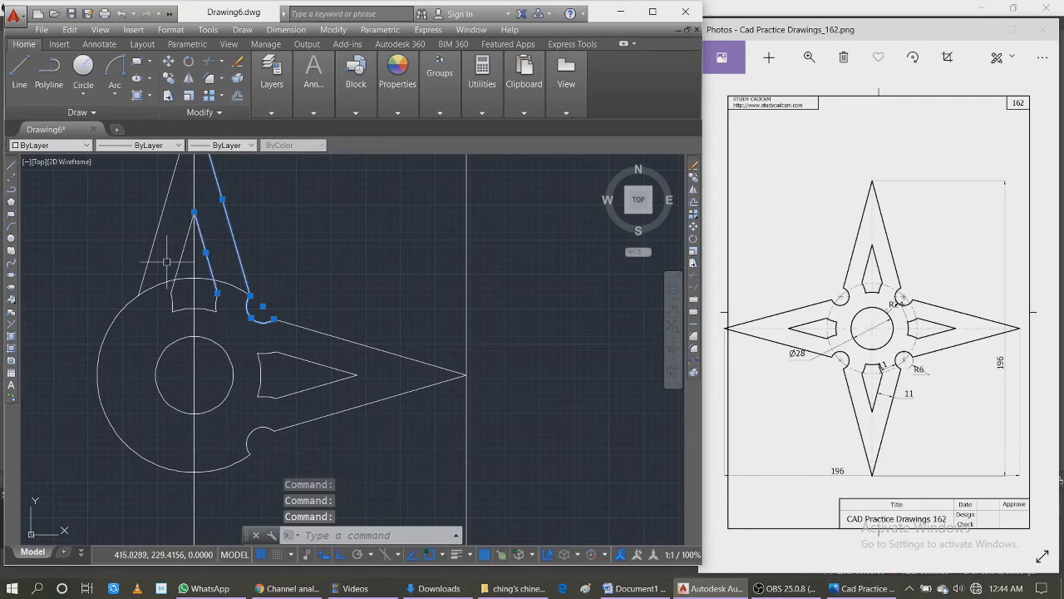
key("Escape")
key("Escape")
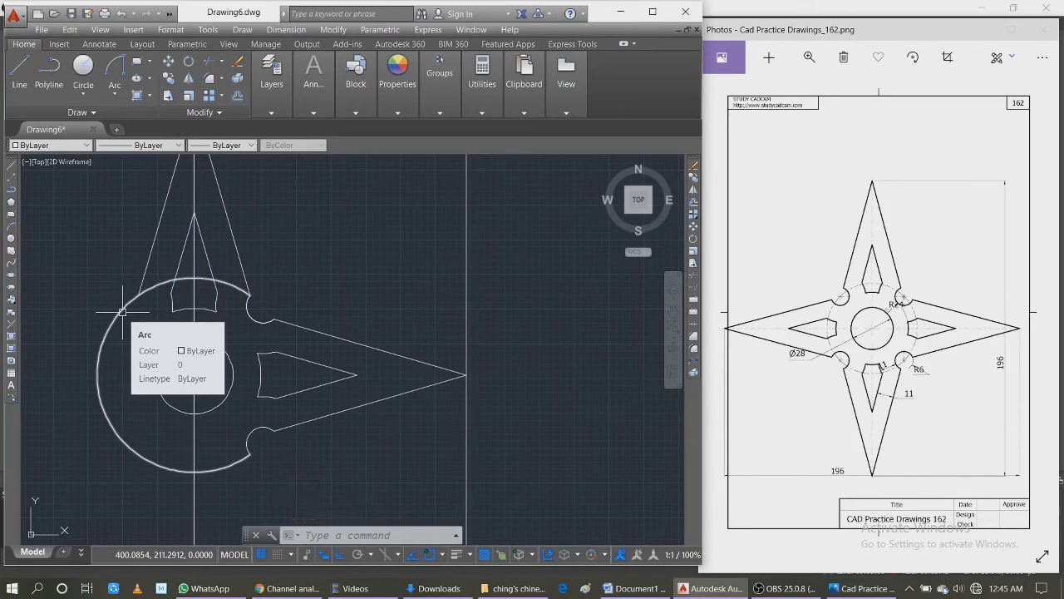
Erase the remaining large arc around the centre circle
left_click(122, 312)
key("Delete")
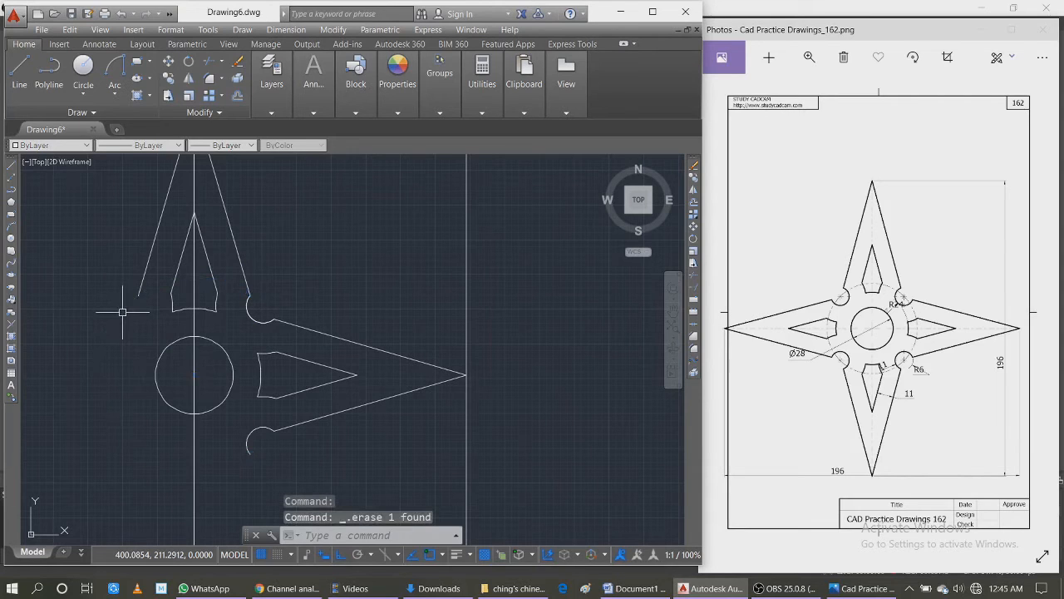
Rotate a copy of the upper point's edges, its right notch arc and inner cutout by 90° about the circle's centre
left_click(250, 306)
left_click(235, 247)
left_click(208, 264)
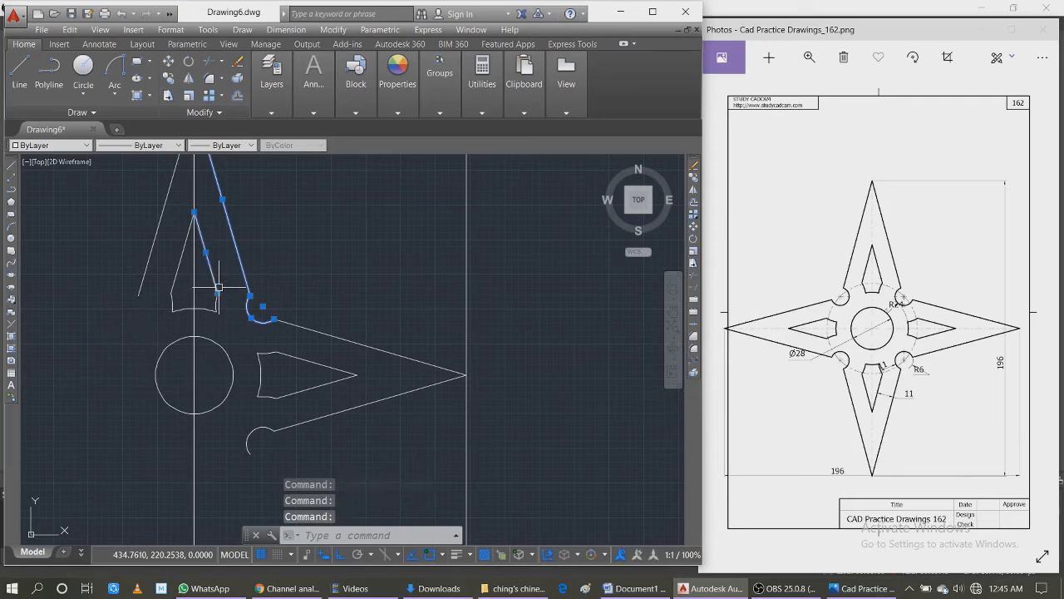
left_click(182, 276)
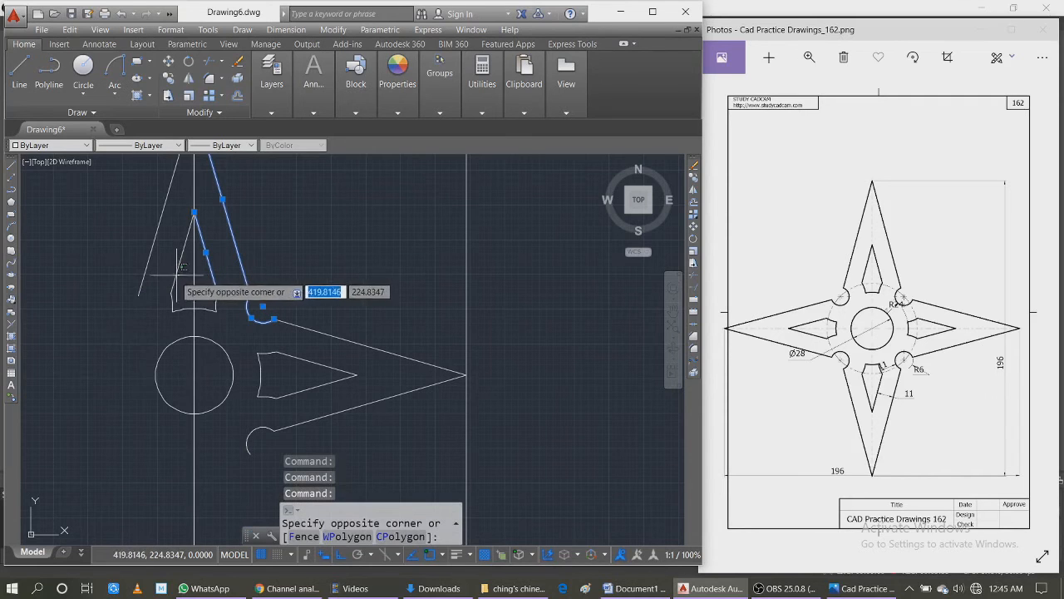
left_click(172, 276)
left_click(148, 268)
left_click(172, 303)
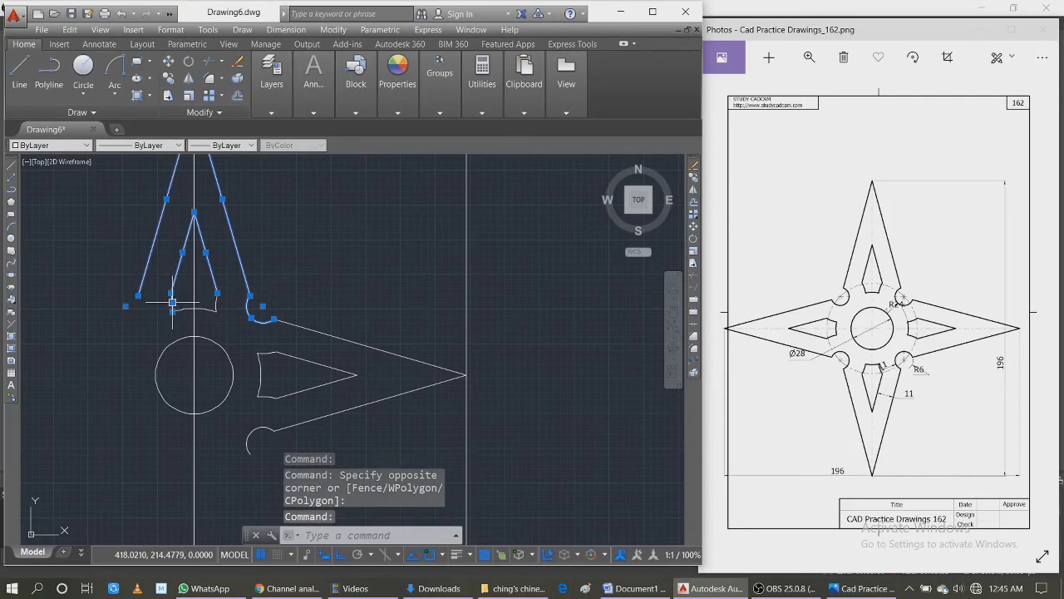
left_click(185, 309)
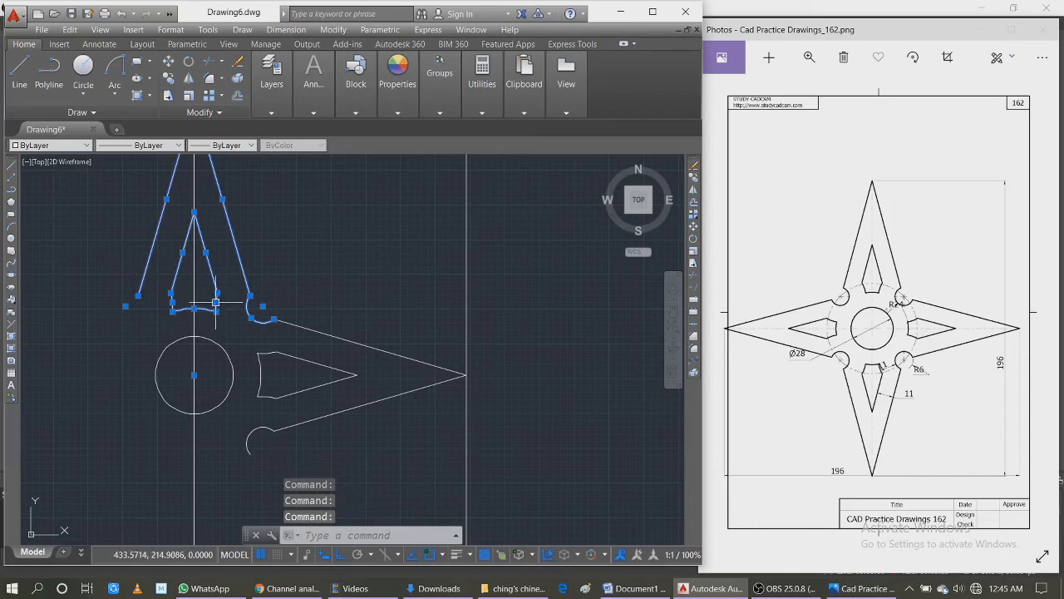
type("R")
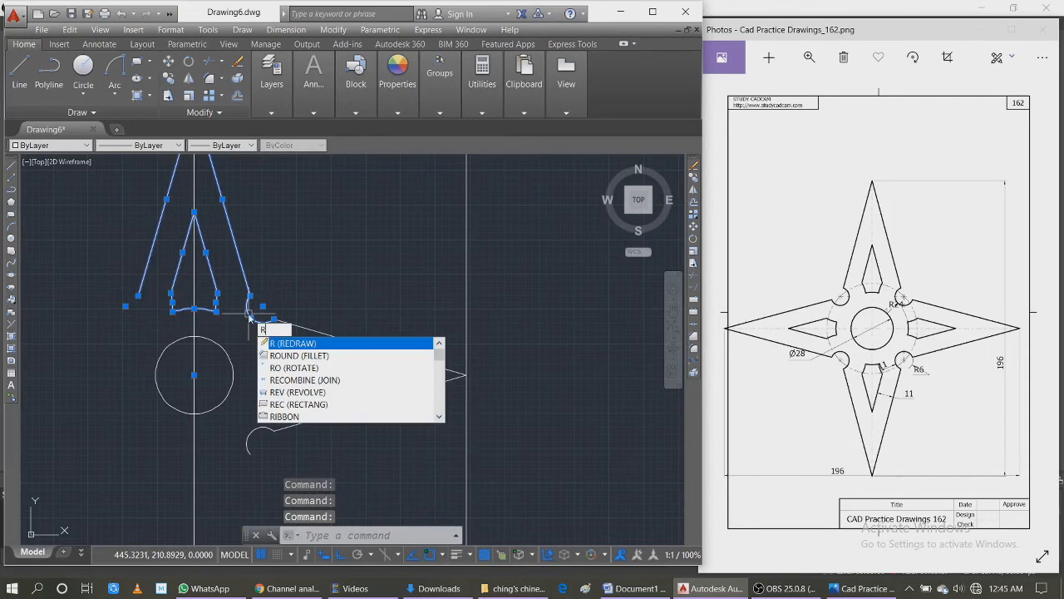
type("O")
key("Return")
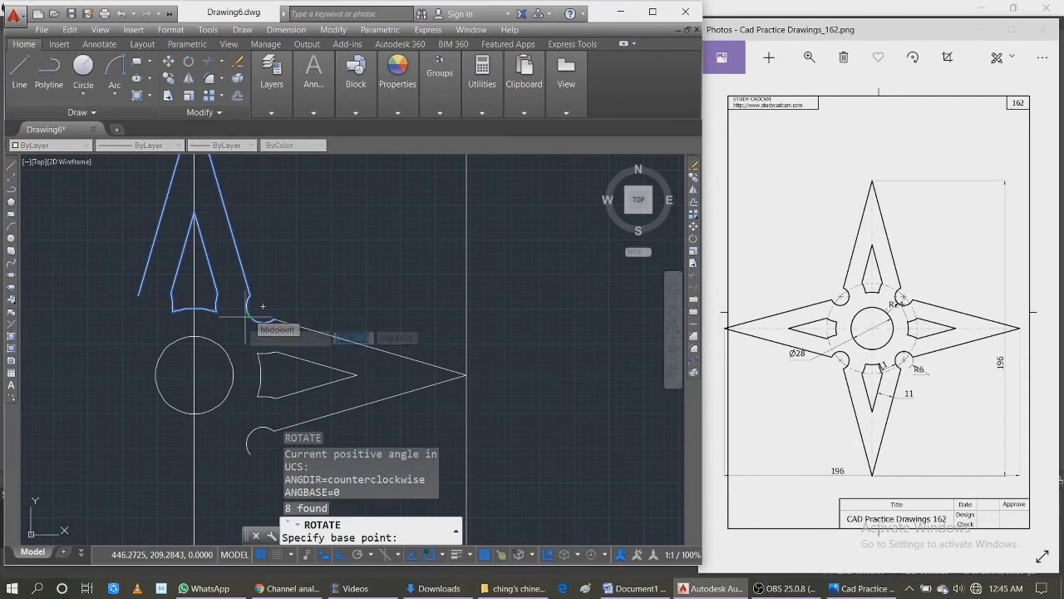
left_click(197, 372)
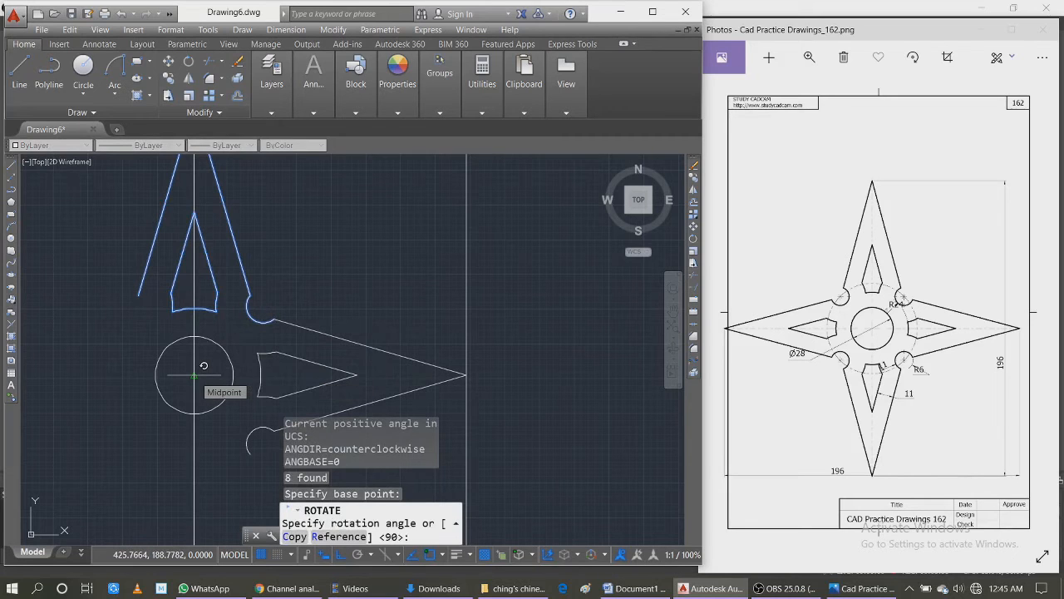
type("c")
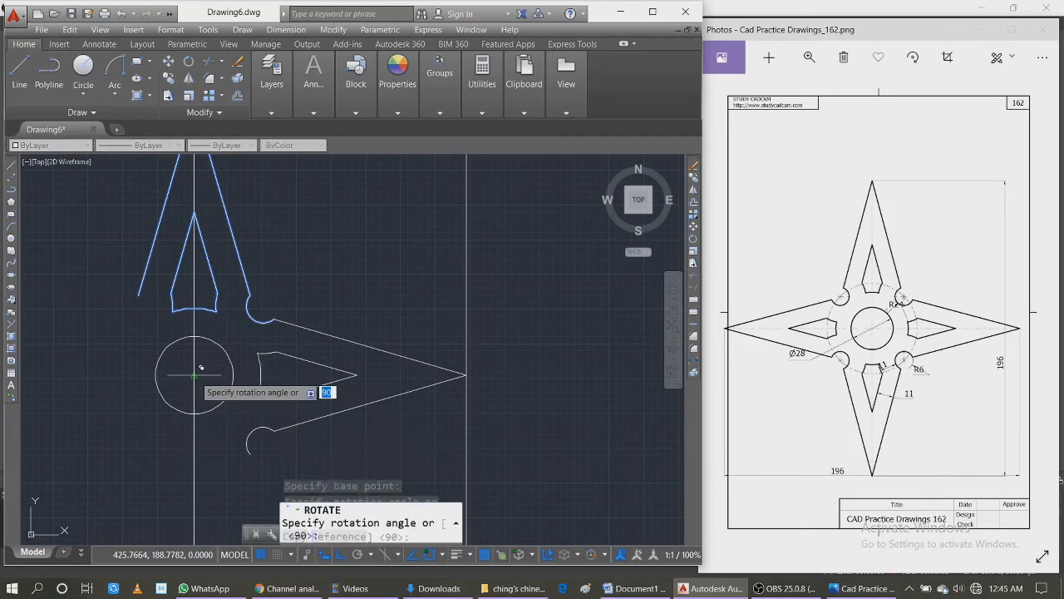
key("Return")
type("90")
key("Return")
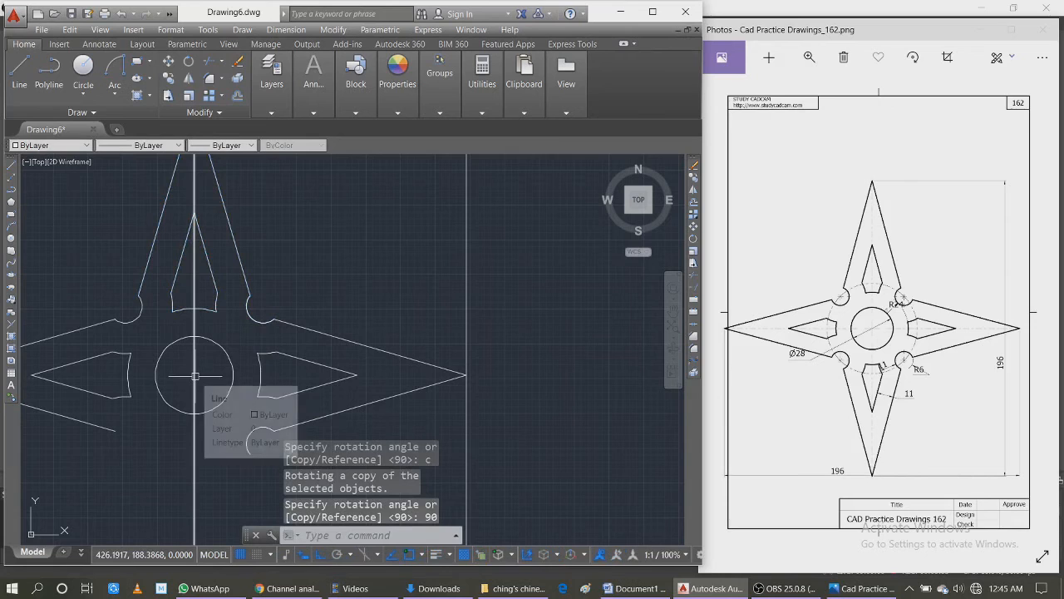
Rotate a copy of the left-hand point's two edges and inner cutout by 90° about the circle's centre to form the lower point
scroll(202, 403, "down", 2)
scroll(178, 420, "up", 2)
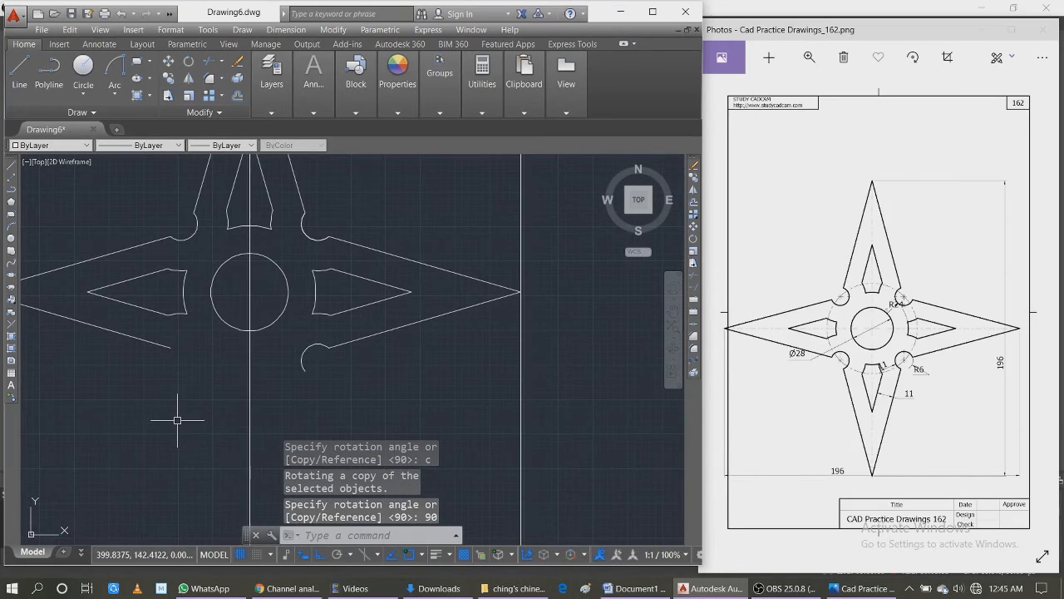
left_click(162, 344)
left_click(173, 316)
left_click(156, 310)
left_click(156, 271)
left_click(137, 245)
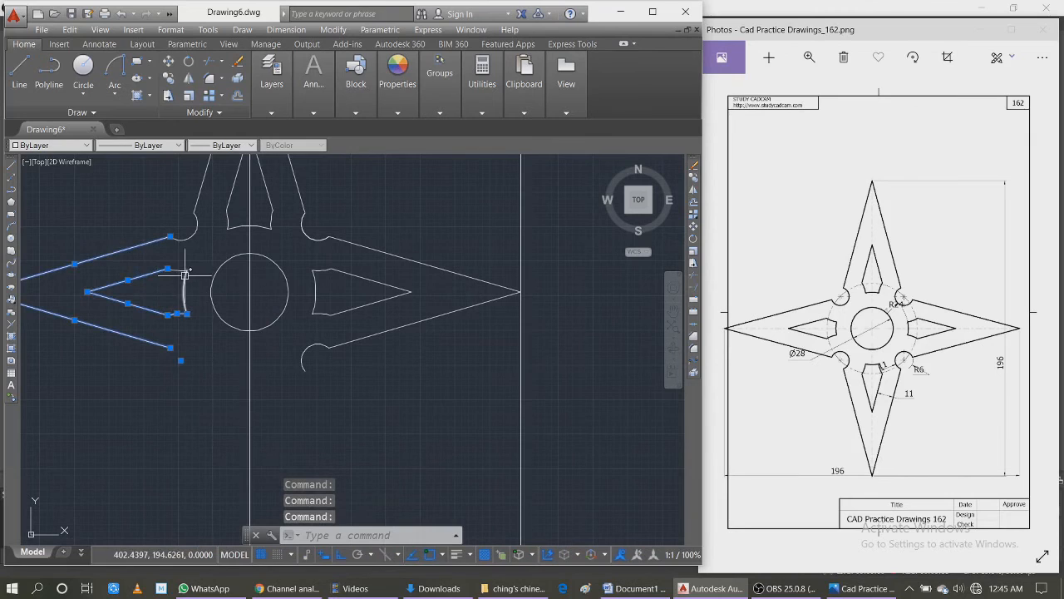
mouse_move(178, 272)
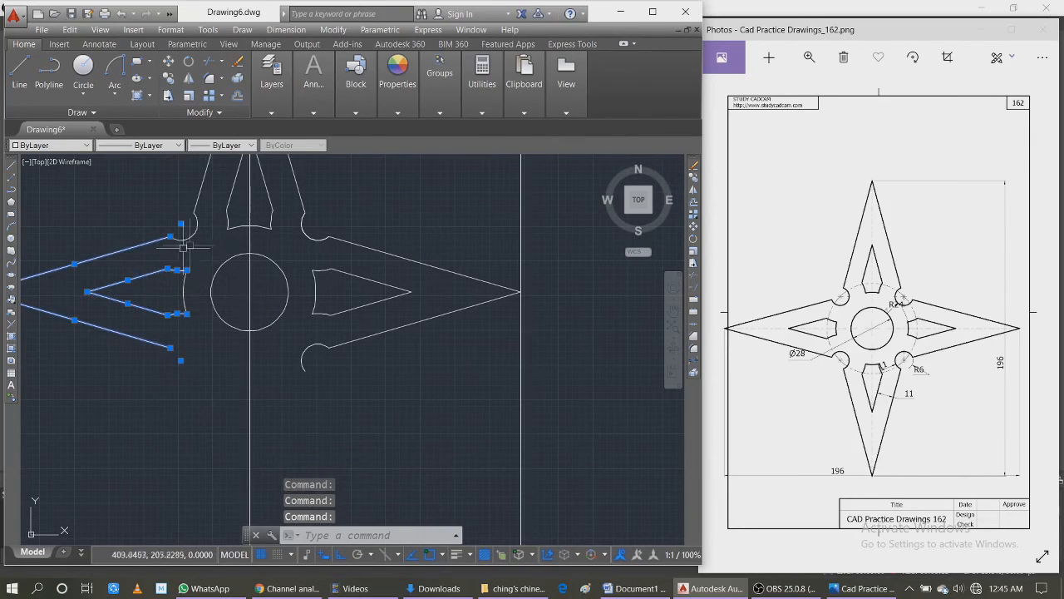
left_click(185, 291)
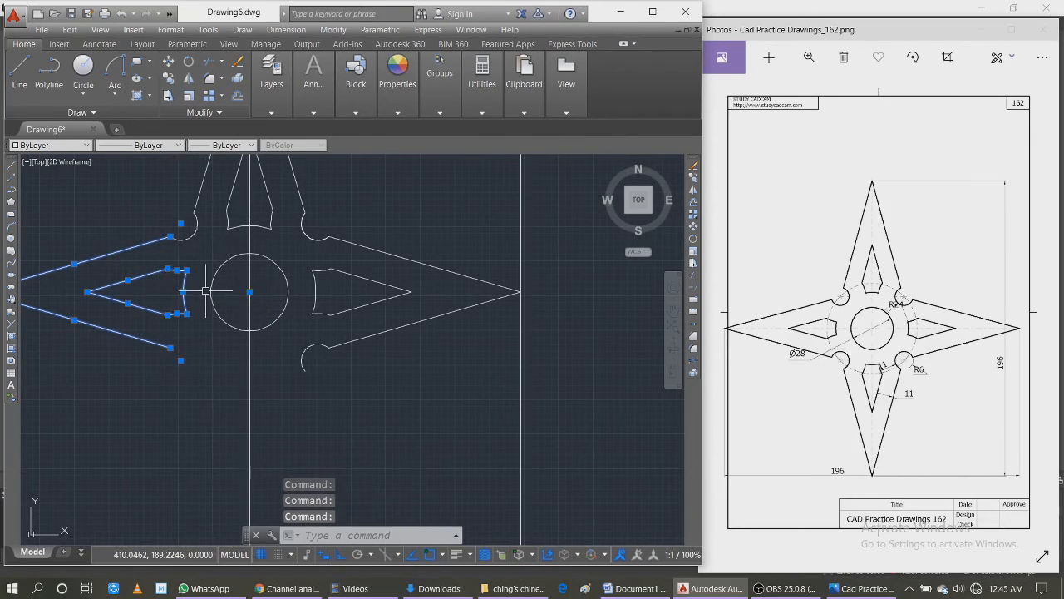
type("ro")
key("Return")
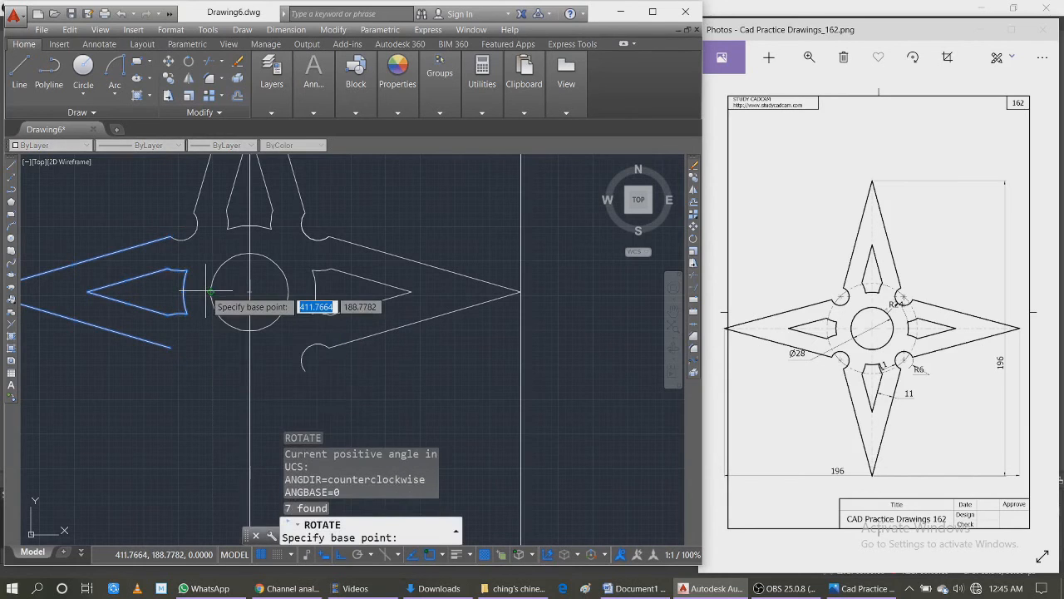
left_click(249, 291)
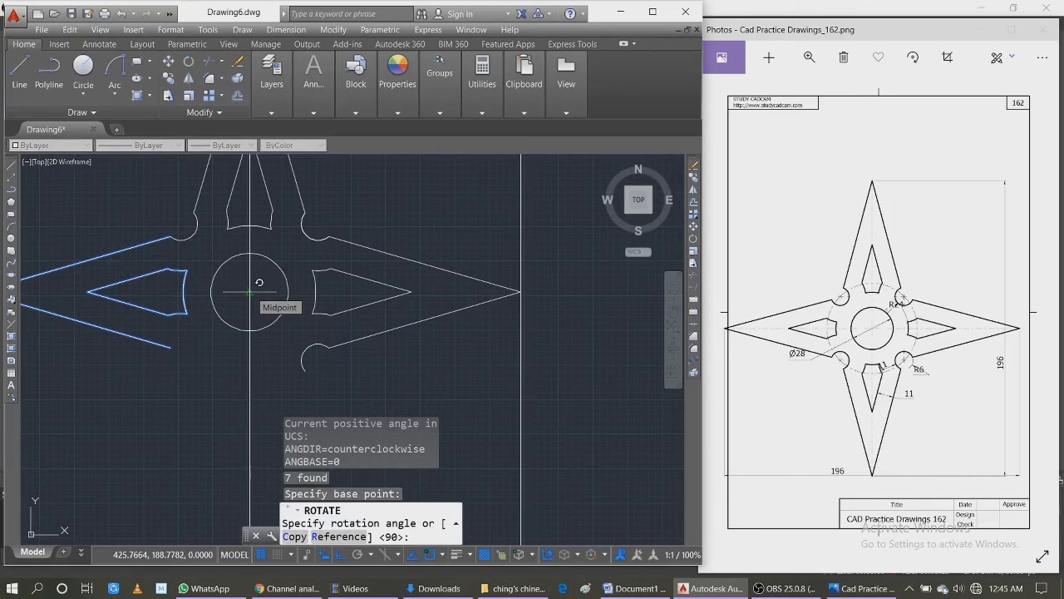
type("c")
key("Return")
type("9")
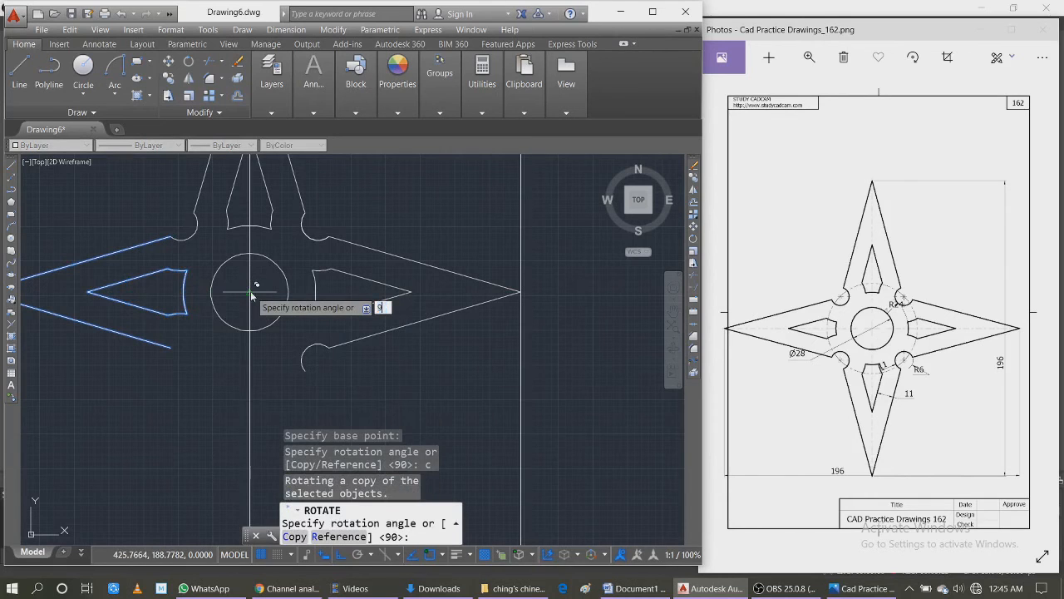
type("0")
key("Return")
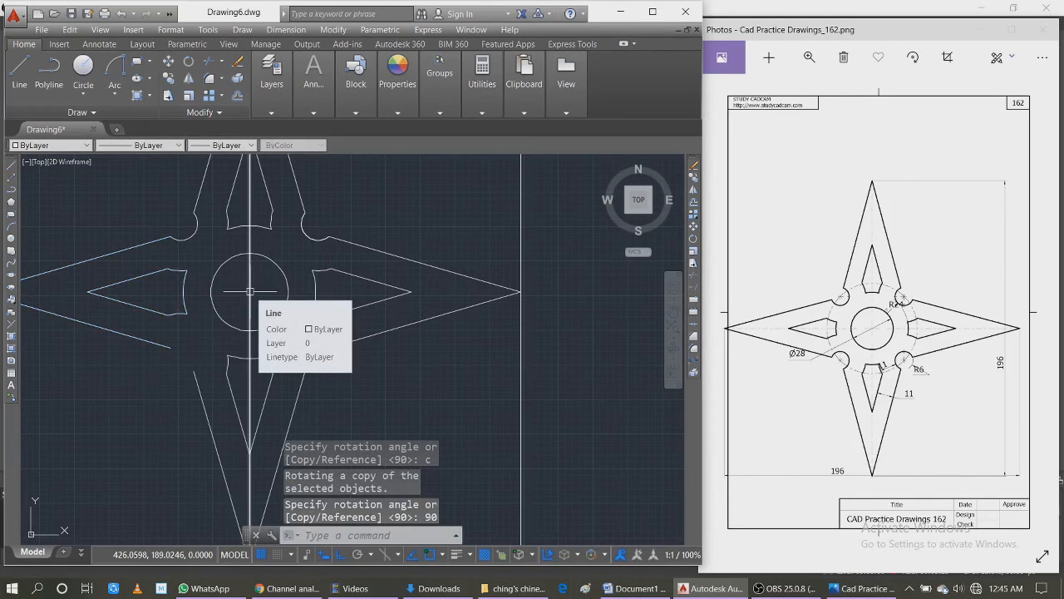
Rotate a copy of the upper-left notch arc by 90° about the circle's centre to close the lower-left notch
left_click(189, 235)
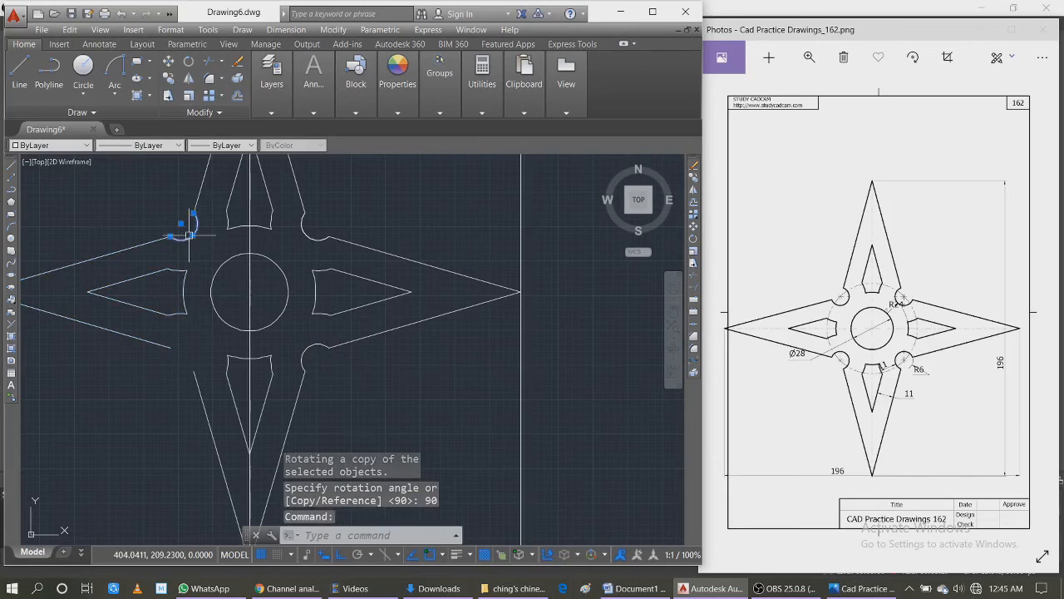
type("ro")
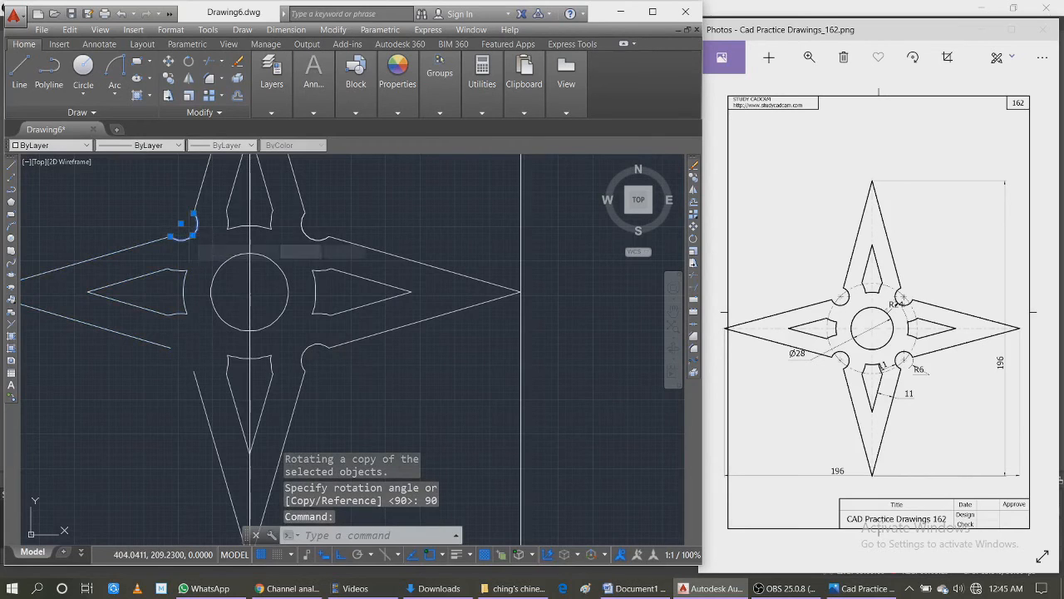
key("Return")
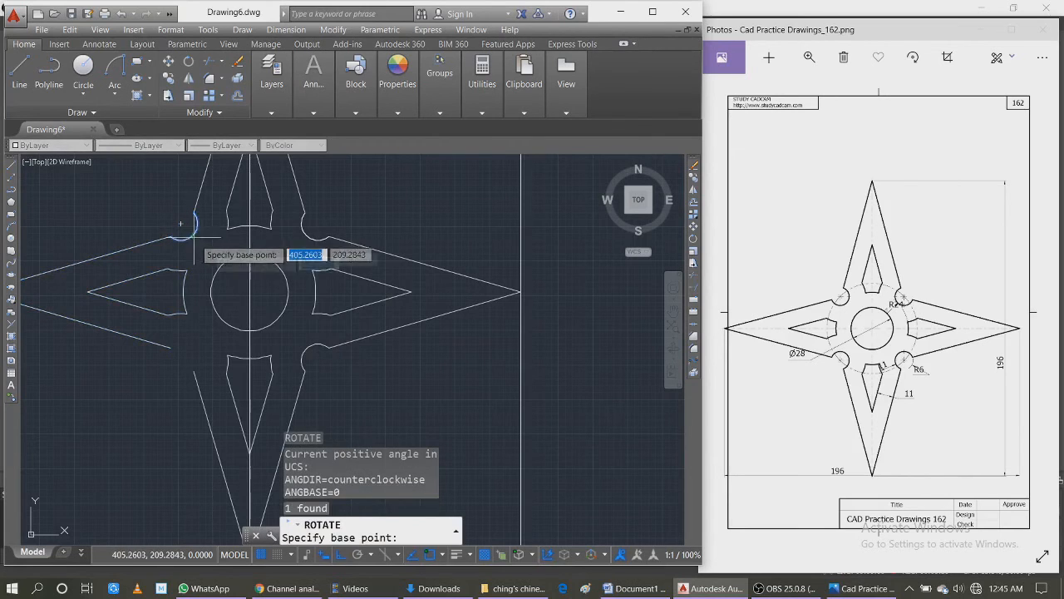
left_click(250, 293)
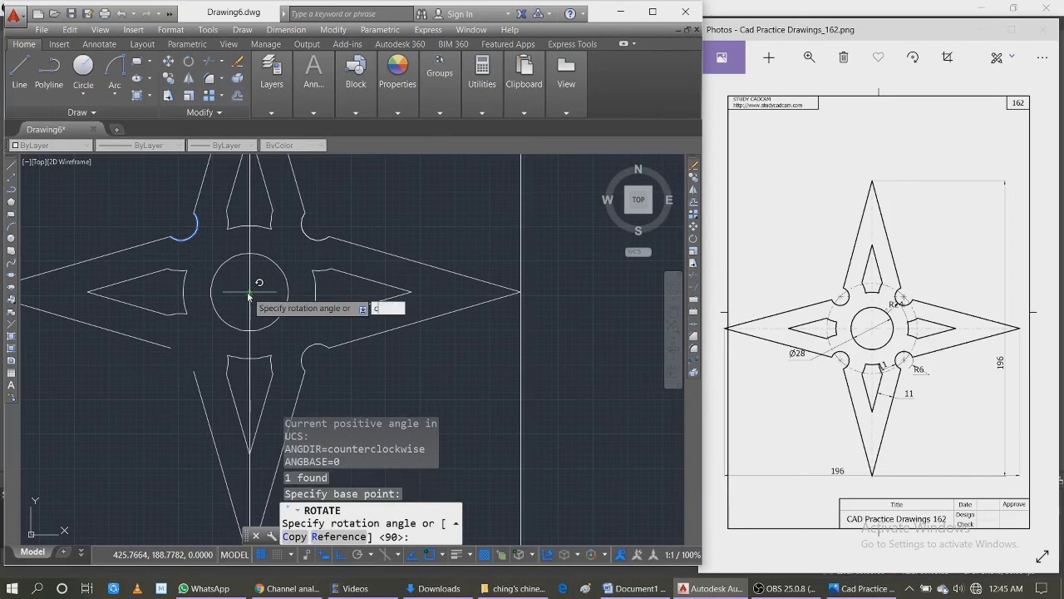
key("Return")
key("Return")
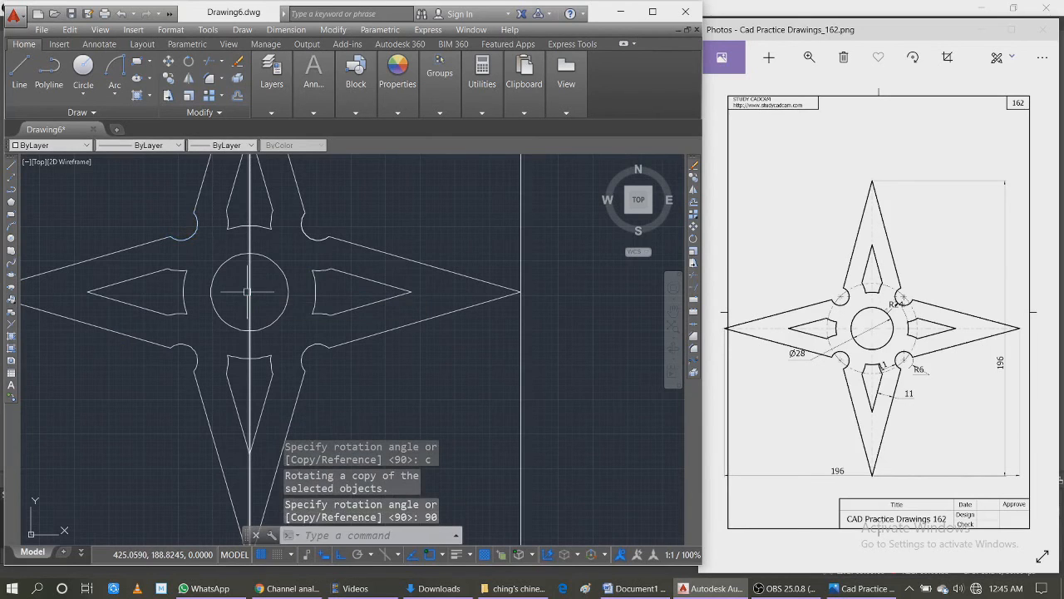
Erase the vertical construction line through the centre and the construction square around the star
scroll(337, 314, "down", 2)
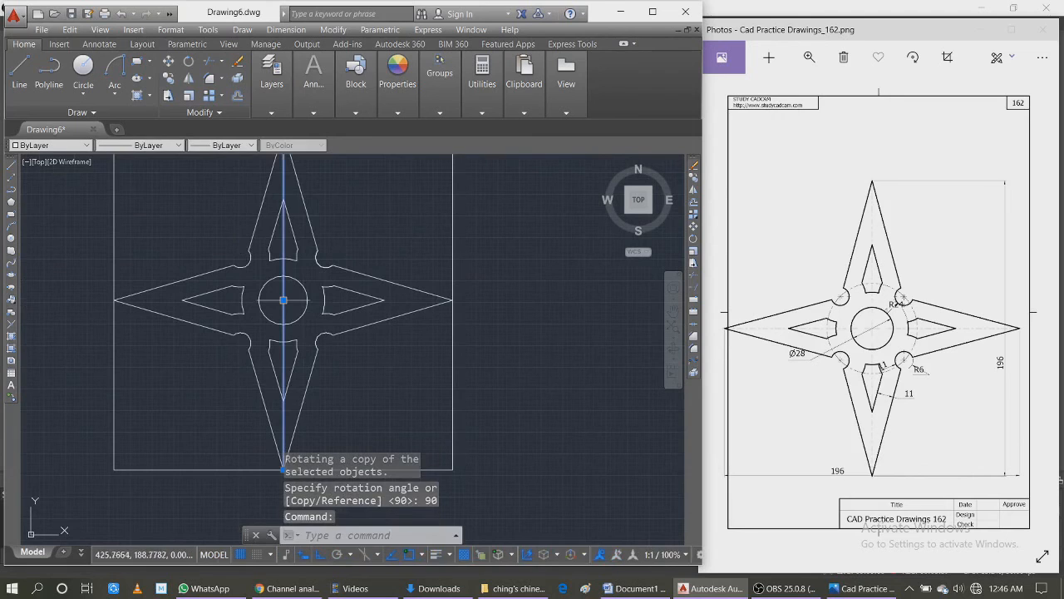
left_click(283, 300)
key("Delete")
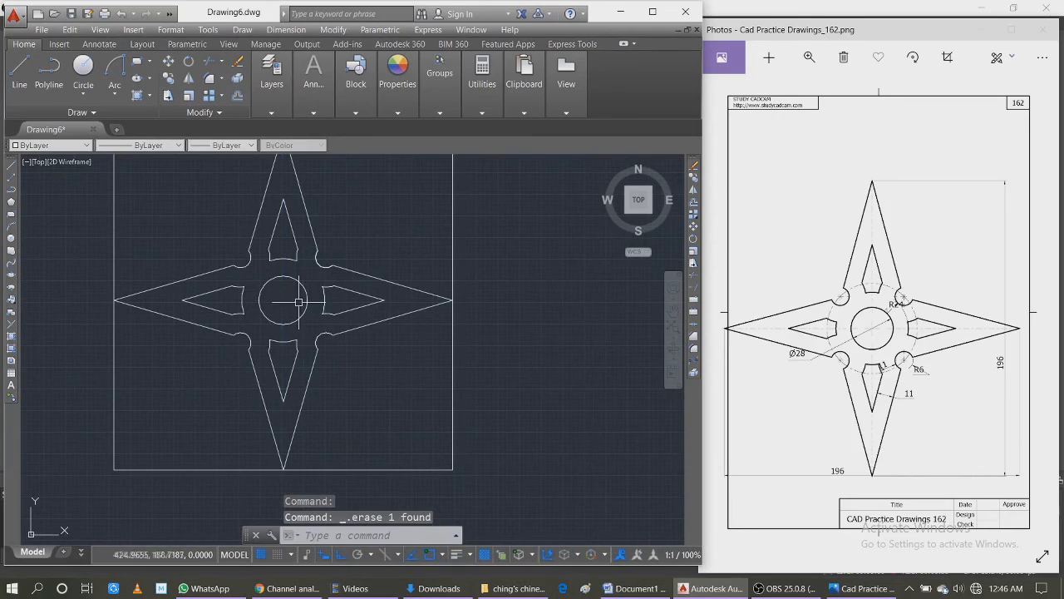
left_click(453, 364)
key("Delete")
scroll(454, 363, "down", 4)
scroll(401, 337, "up", 4)
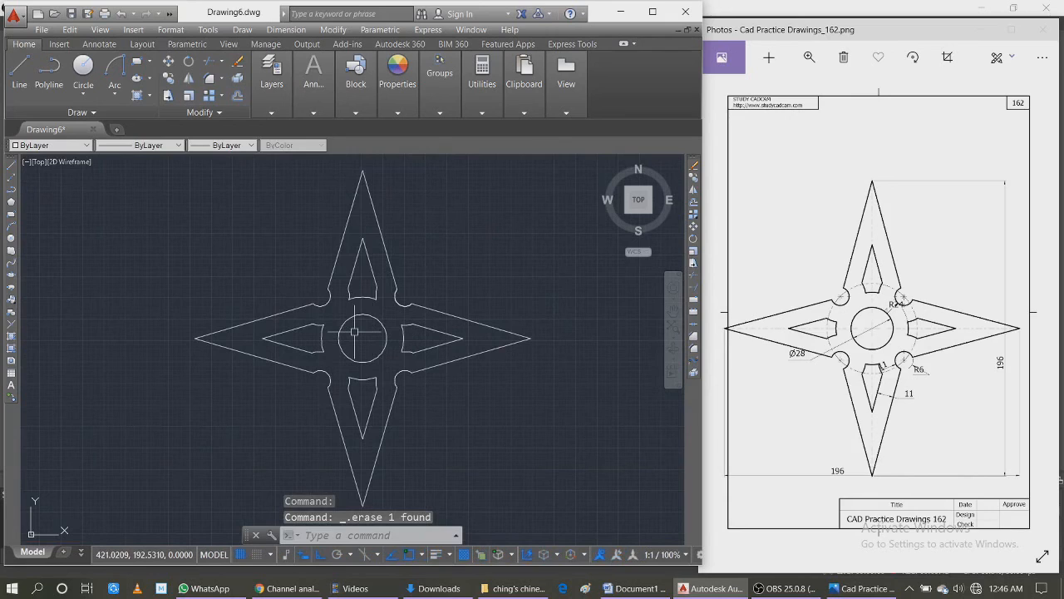